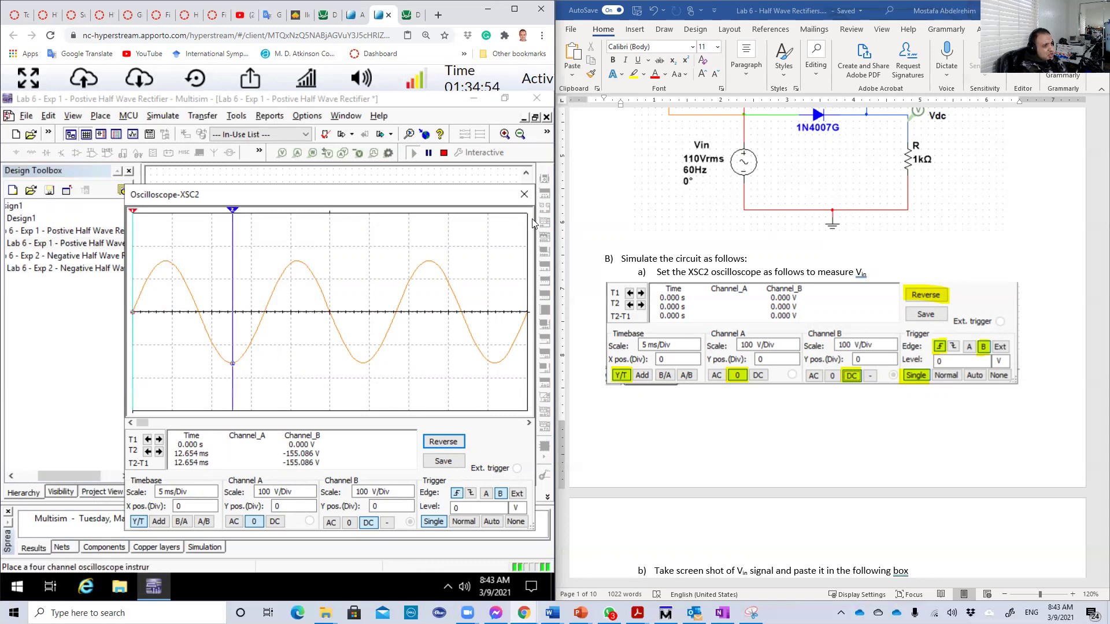
# Switch from the XSC2 oscilloscope to XSC1 and set its channel A coupling to DC and channel B to 0.
pyautogui.click(524, 194)
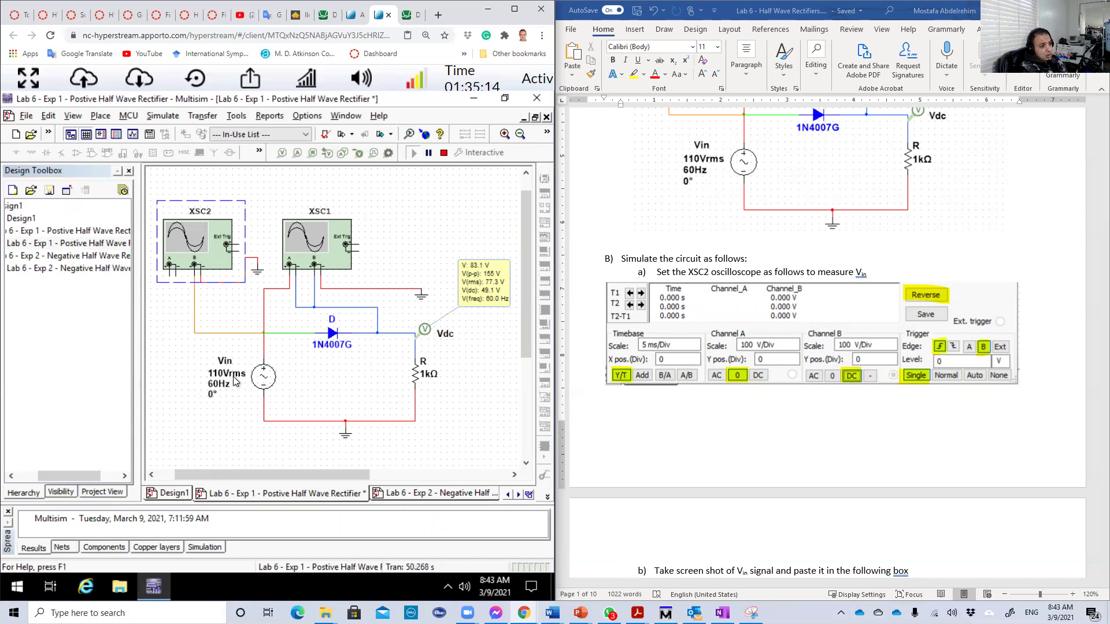
pyautogui.click(189, 386)
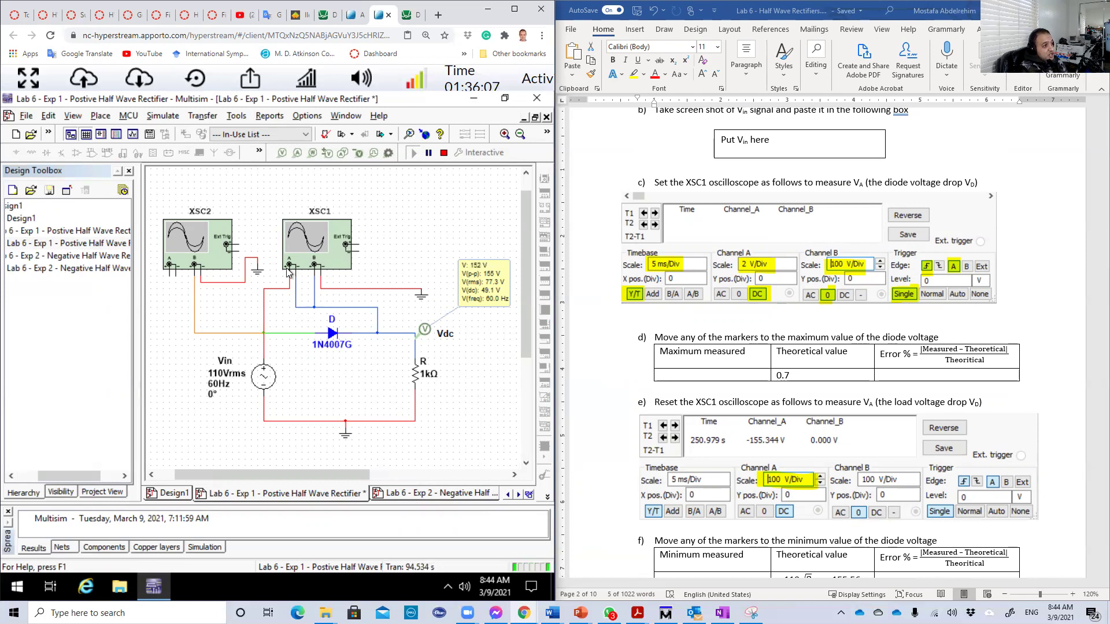
pyautogui.doubleClick(320, 230)
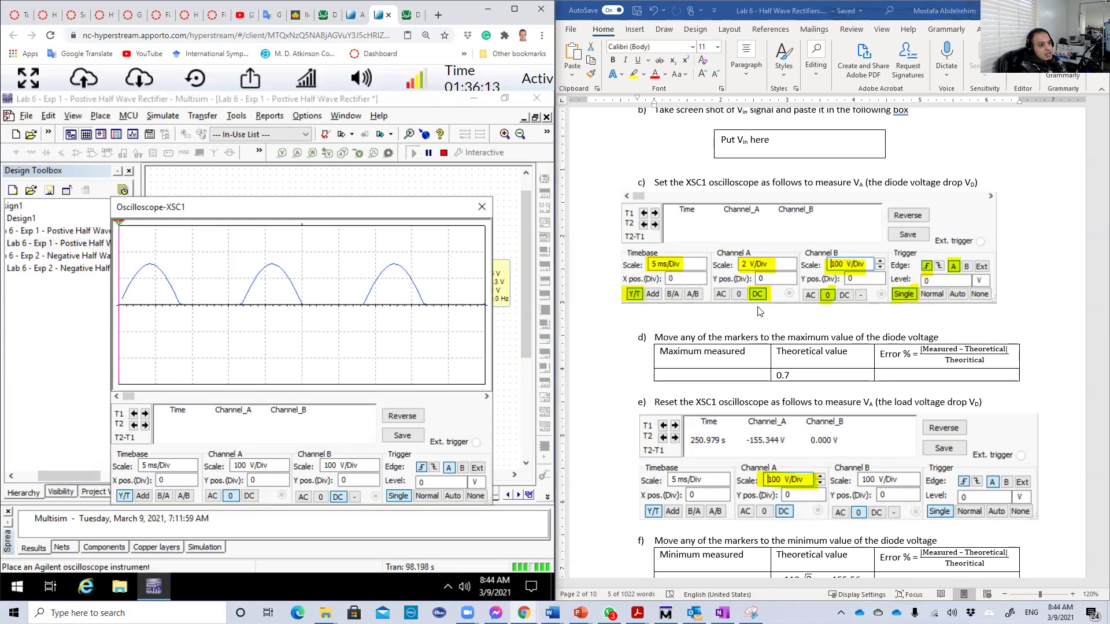
pyautogui.click(250, 496)
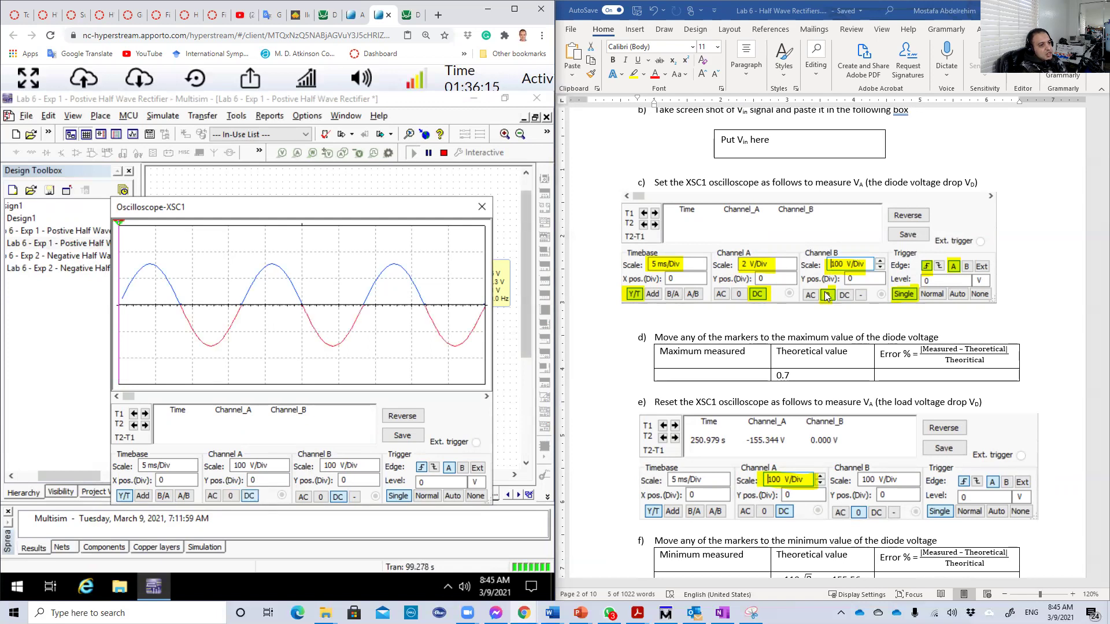
pyautogui.click(320, 497)
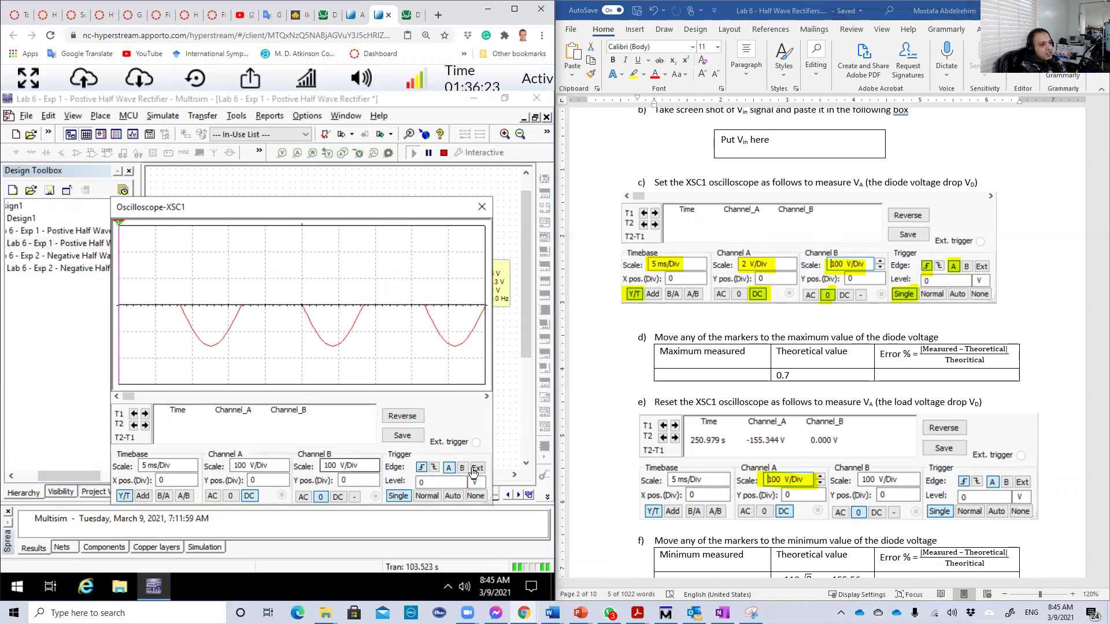
# Reduce the XSC1 channel A scale to 2 V/Div to enlarge the diode voltage trace.
pyautogui.click(284, 472)
pyautogui.click(284, 471)
pyautogui.click(284, 472)
pyautogui.click(284, 471)
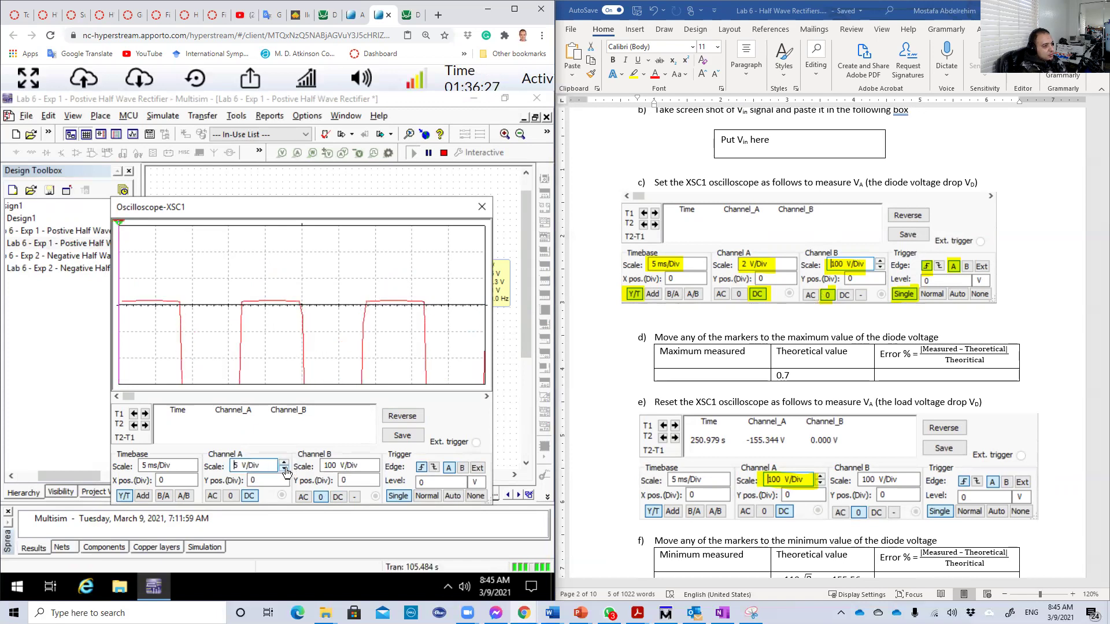
pyautogui.click(284, 472)
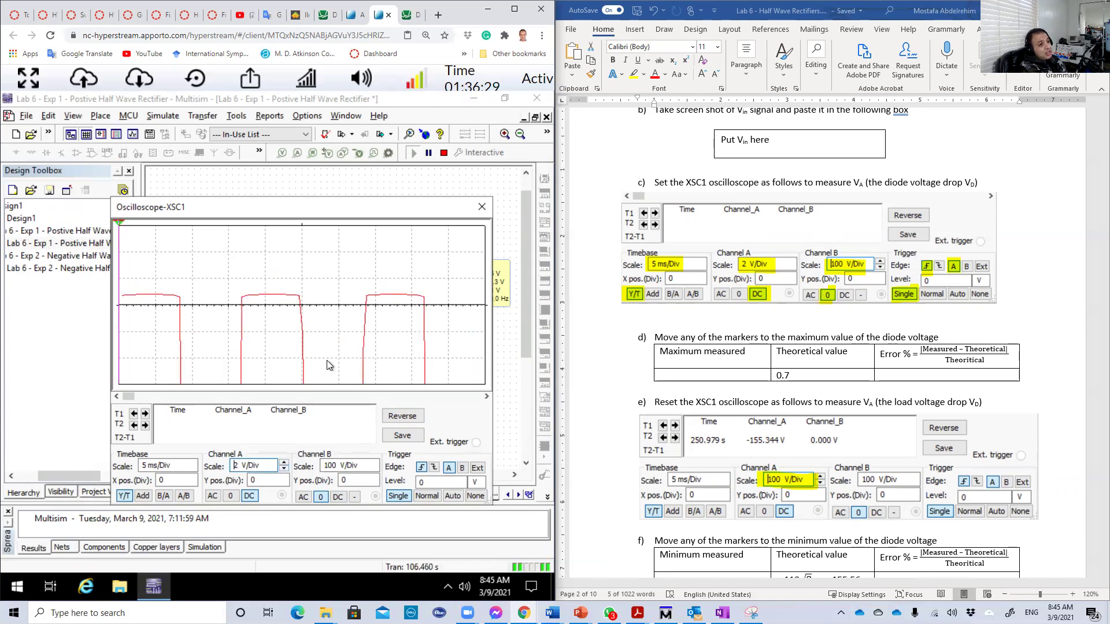
# Raise the XSC1 channel A scale back to 100 V/Div.
pyautogui.click(285, 463)
pyautogui.click(285, 463)
pyautogui.click(284, 462)
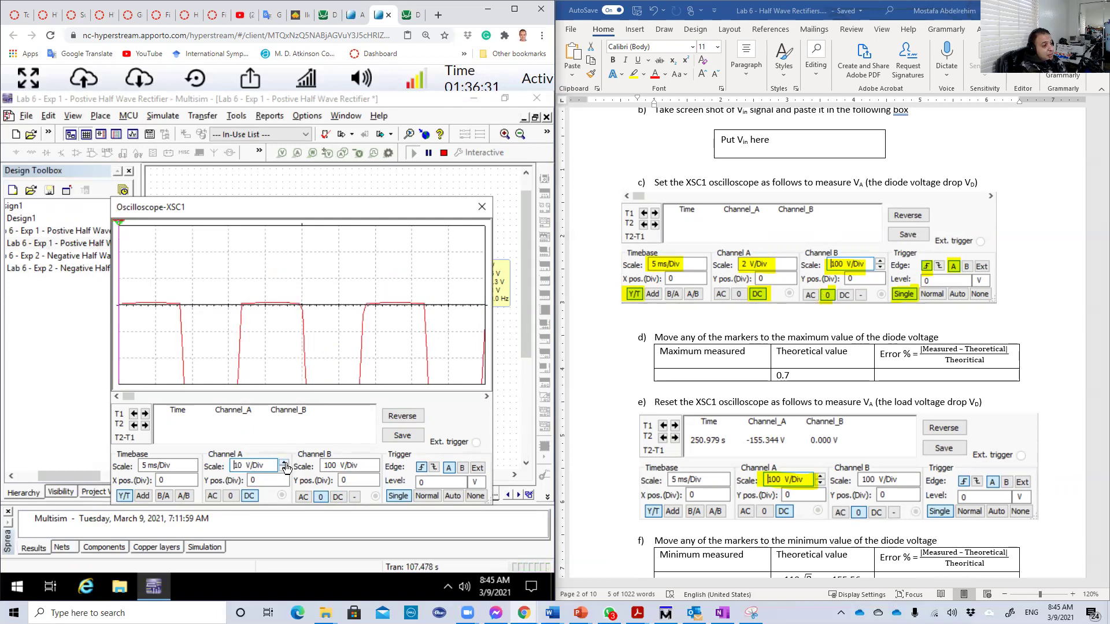
pyautogui.click(285, 463)
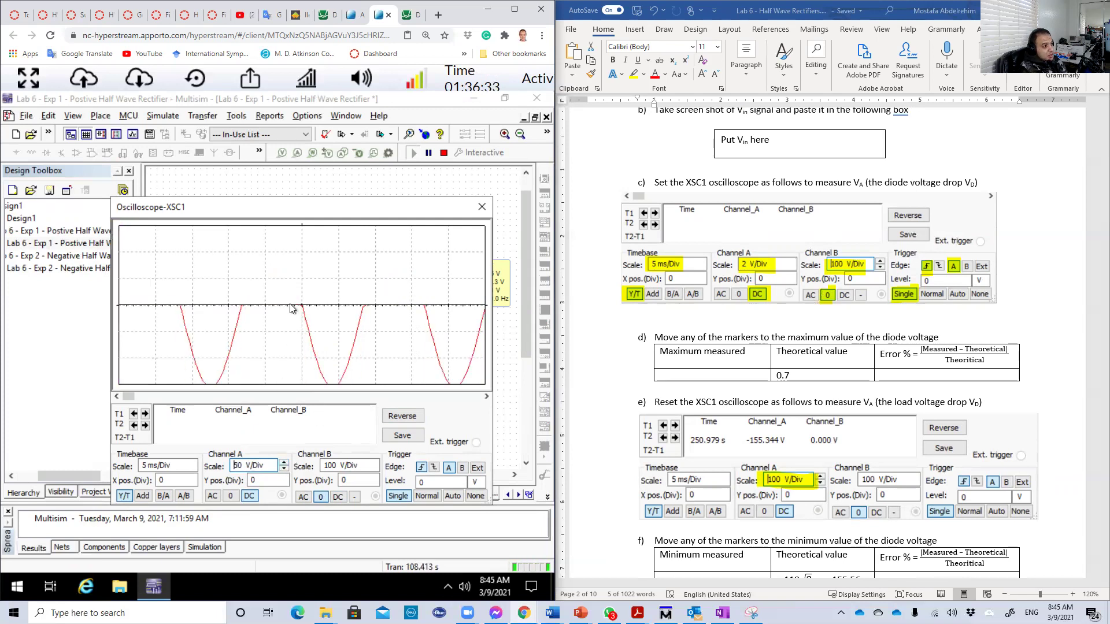
pyautogui.click(284, 463)
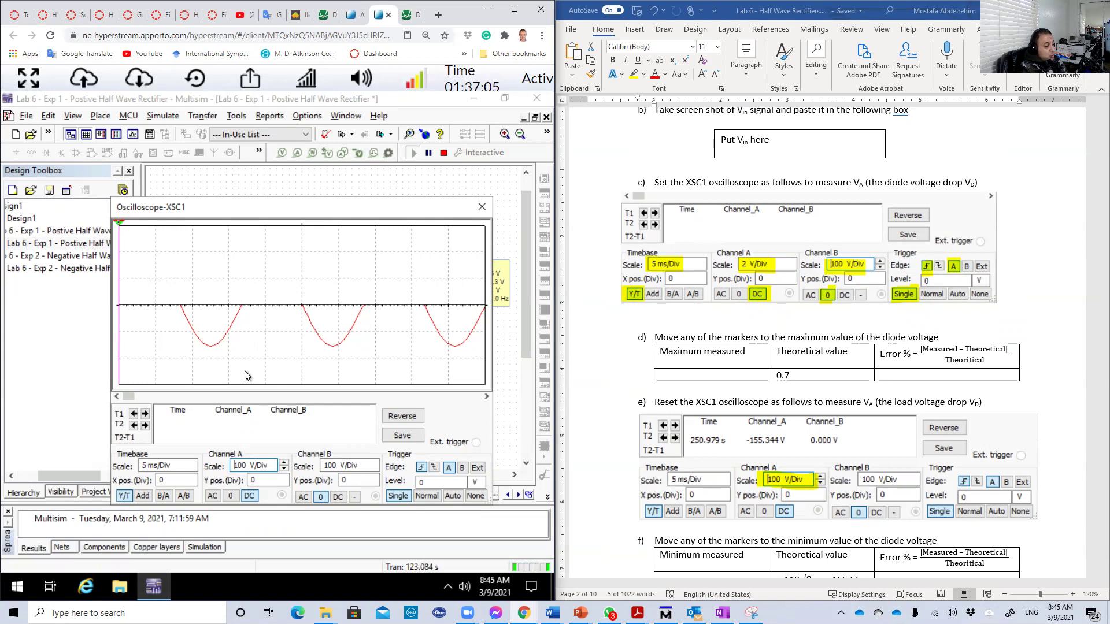
# Set the XSC1 channel A scale to 2 V/Div for measuring the maximum diode voltage.
pyautogui.click(284, 469)
pyautogui.click(284, 469)
pyautogui.click(284, 469)
pyautogui.click(284, 469)
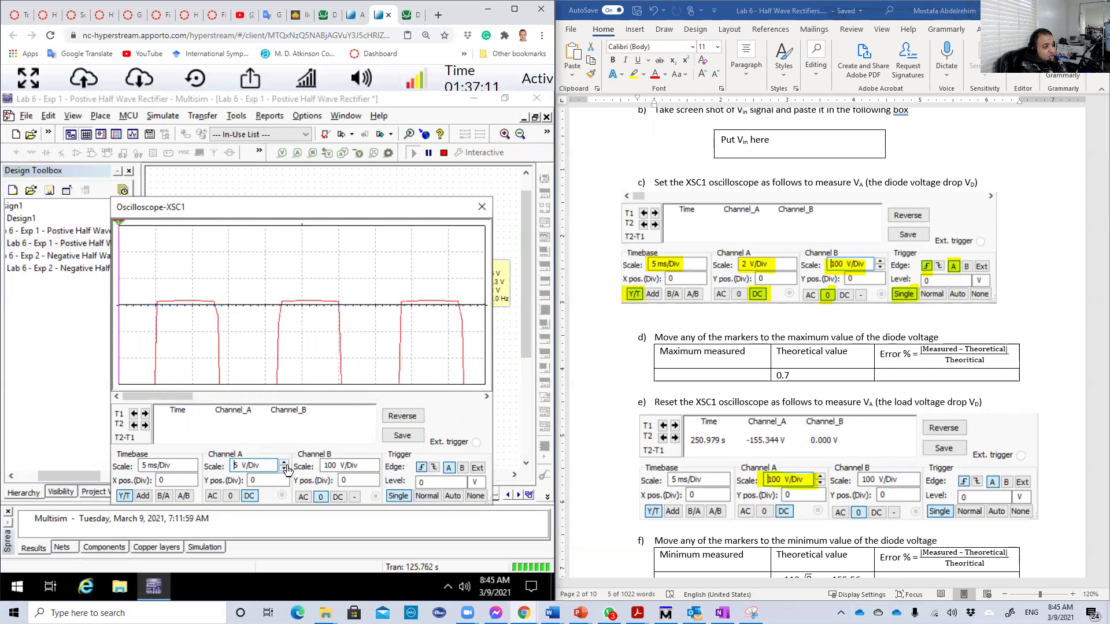
pyautogui.click(285, 469)
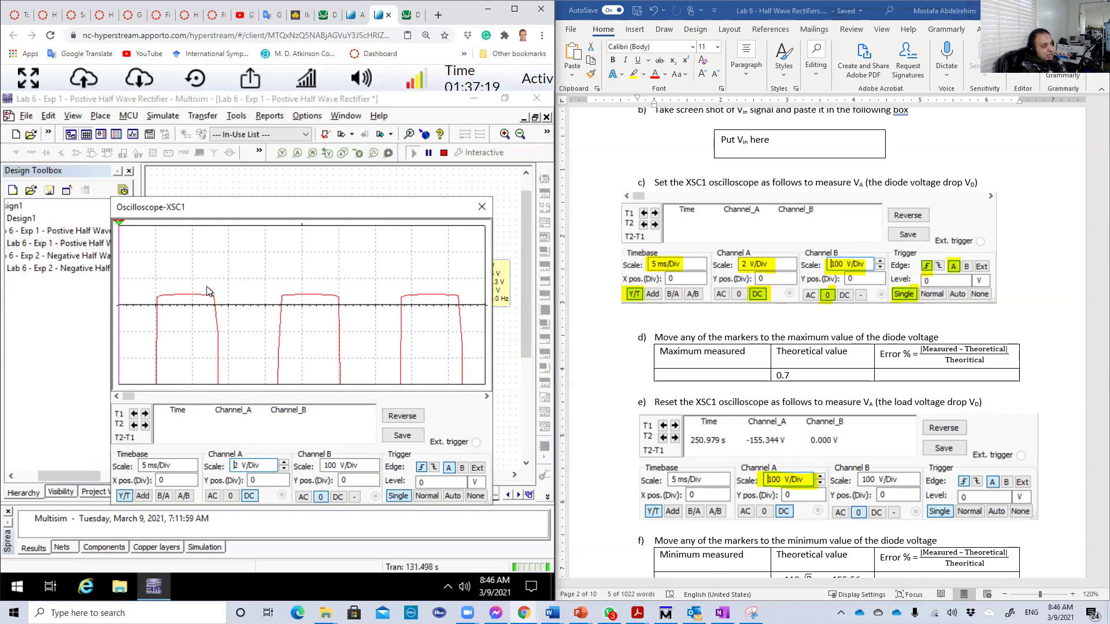
# Place the blue marker on the diode voltage's first plateau, show select marks on the trace, and move the marker to the next Y maximum.
pyautogui.moveTo(118, 224); pyautogui.dragTo(180, 231)
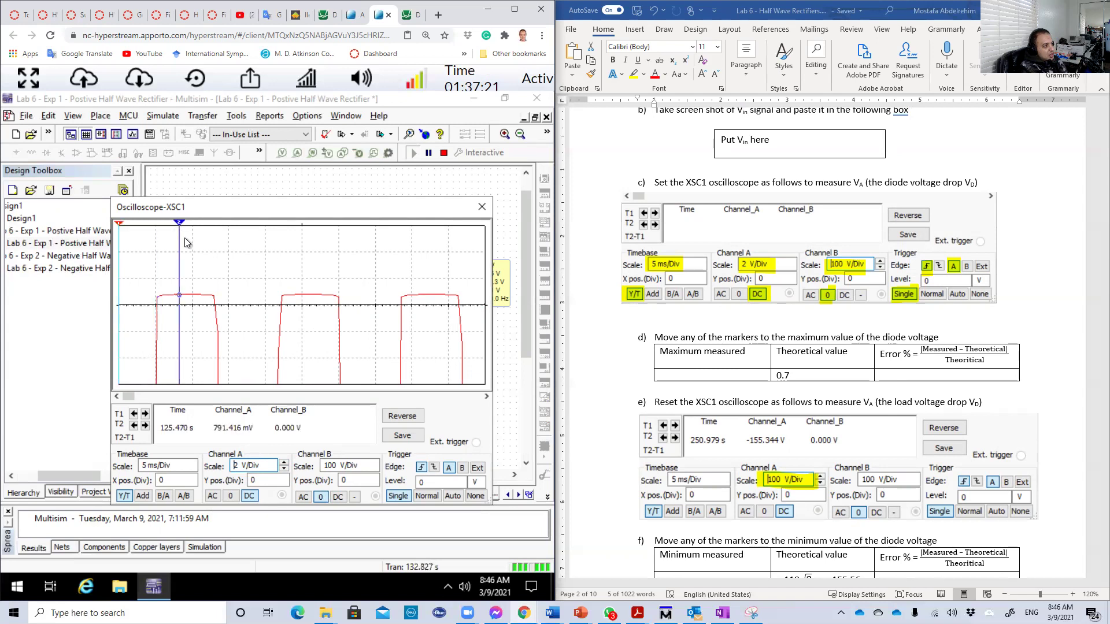
pyautogui.rightClick(186, 232)
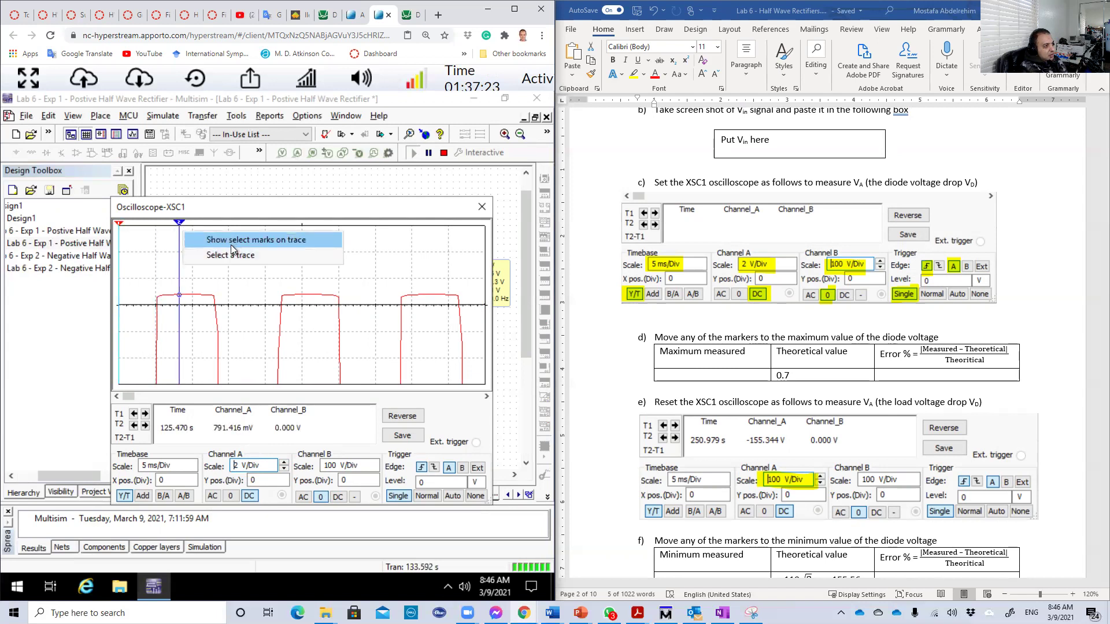
pyautogui.click(233, 240)
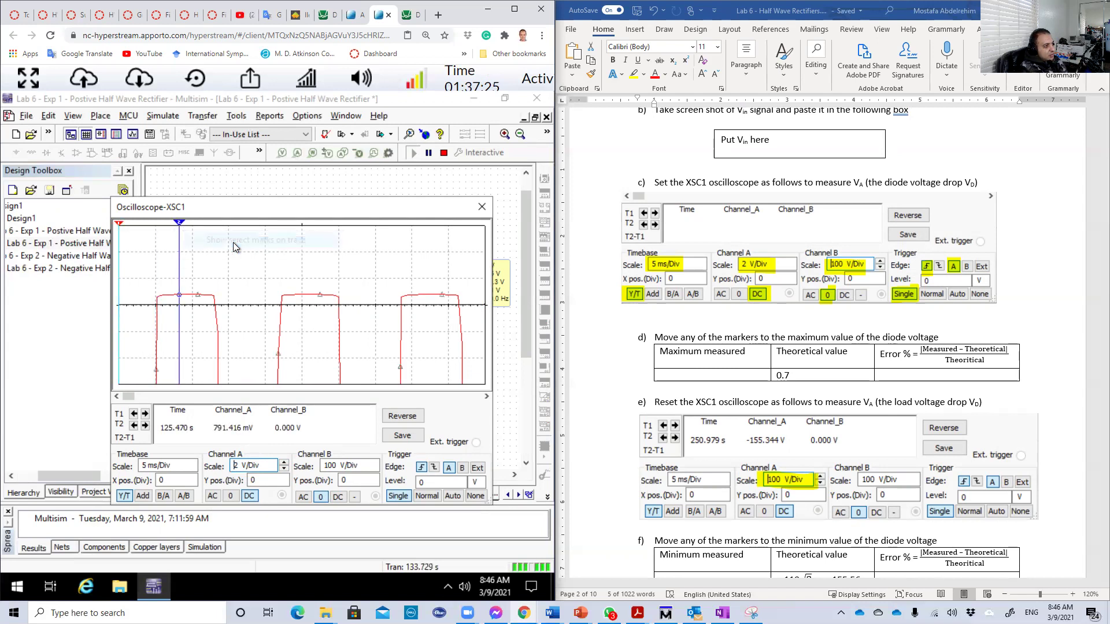
pyautogui.rightClick(192, 225)
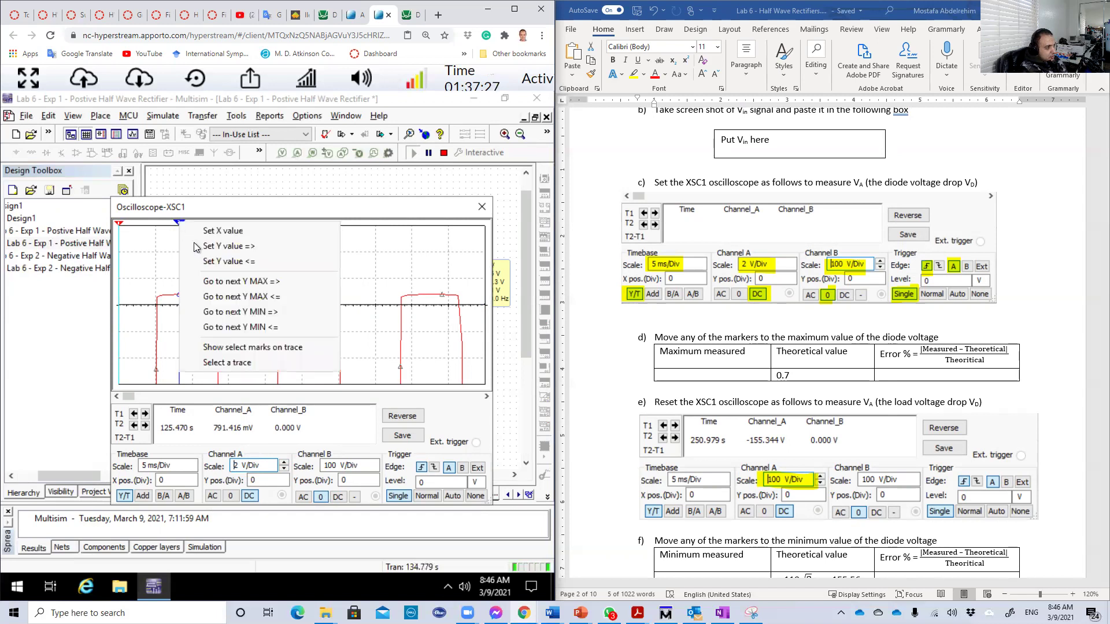
pyautogui.click(226, 282)
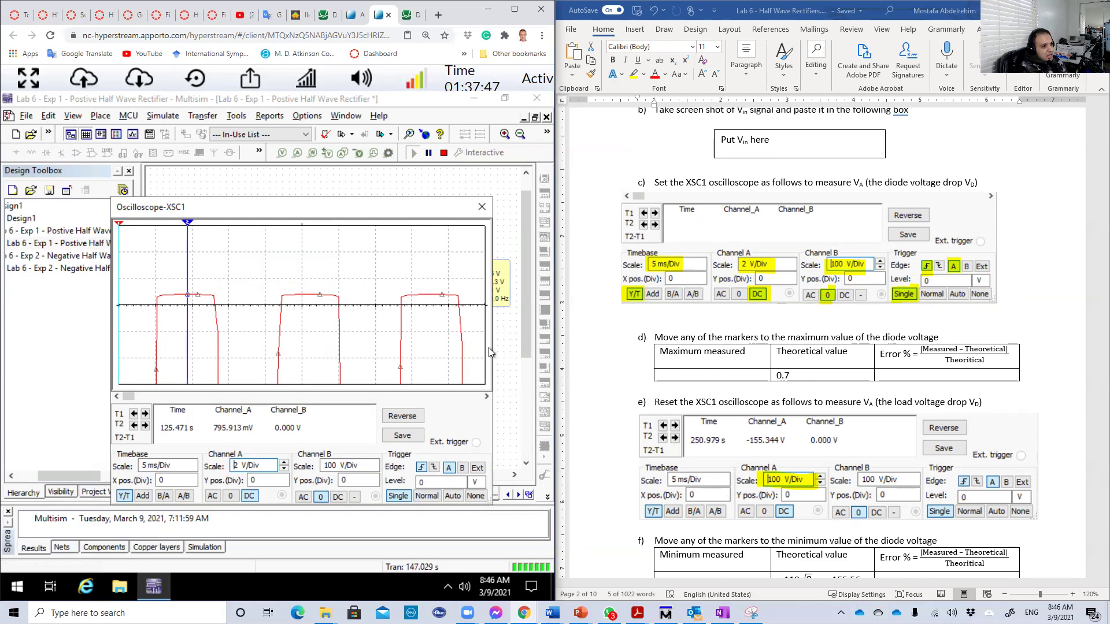
# Set the XSC1 channel A scale to 100 V/Div as worksheet step e requires.
pyautogui.scroll(-3, 665, 380)
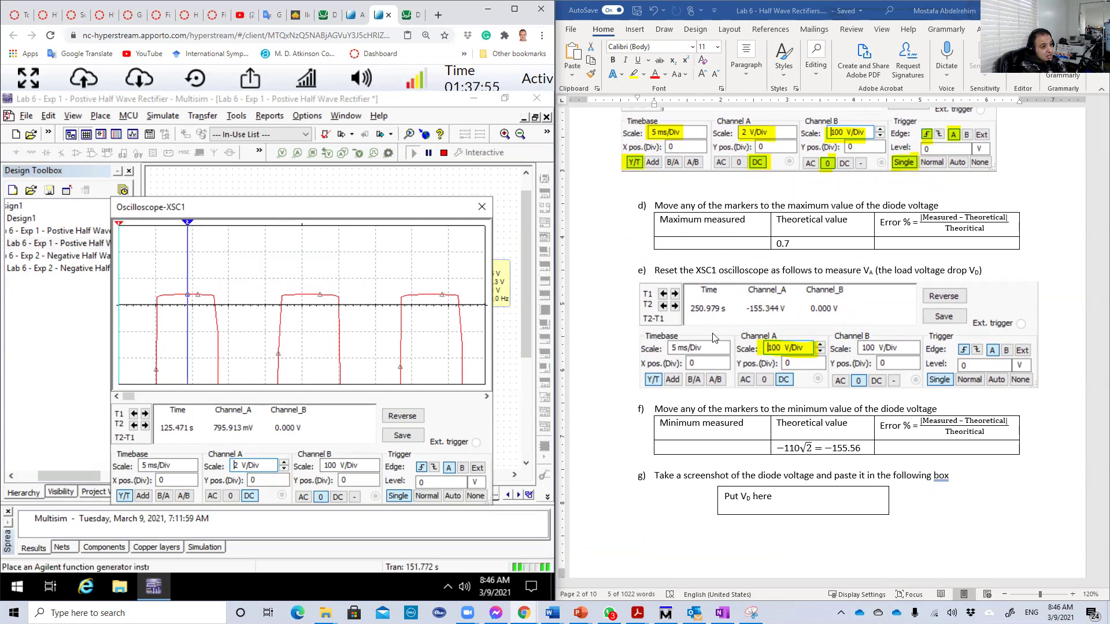
pyautogui.click(284, 469)
pyautogui.click(284, 470)
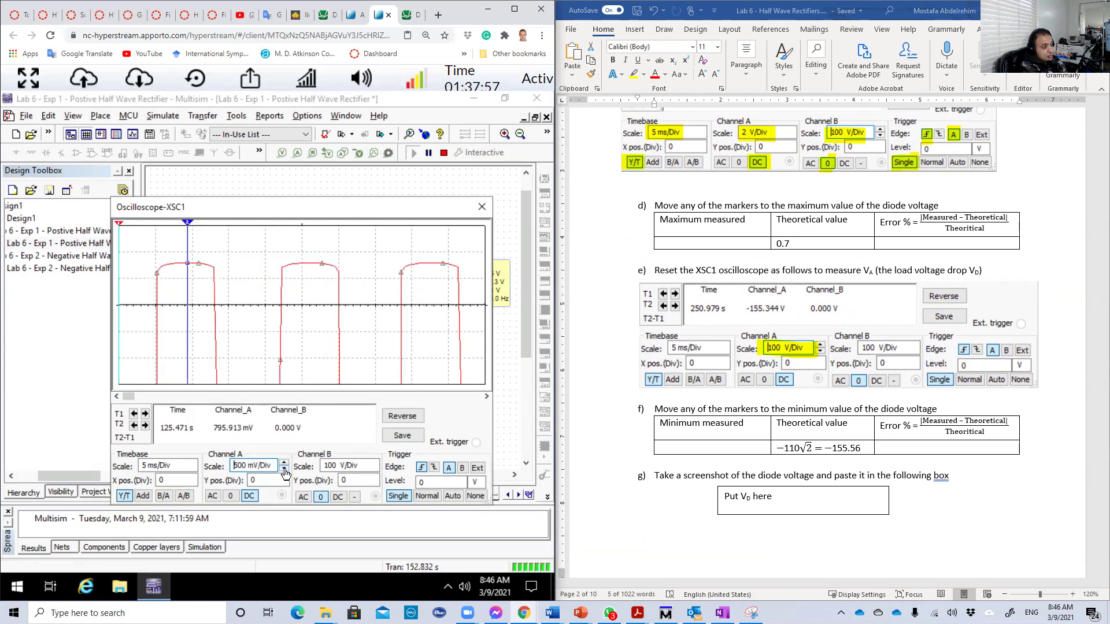
pyautogui.click(284, 463)
pyautogui.click(284, 462)
pyautogui.click(284, 463)
pyautogui.click(284, 462)
pyautogui.click(284, 463)
pyautogui.click(284, 462)
pyautogui.click(285, 465)
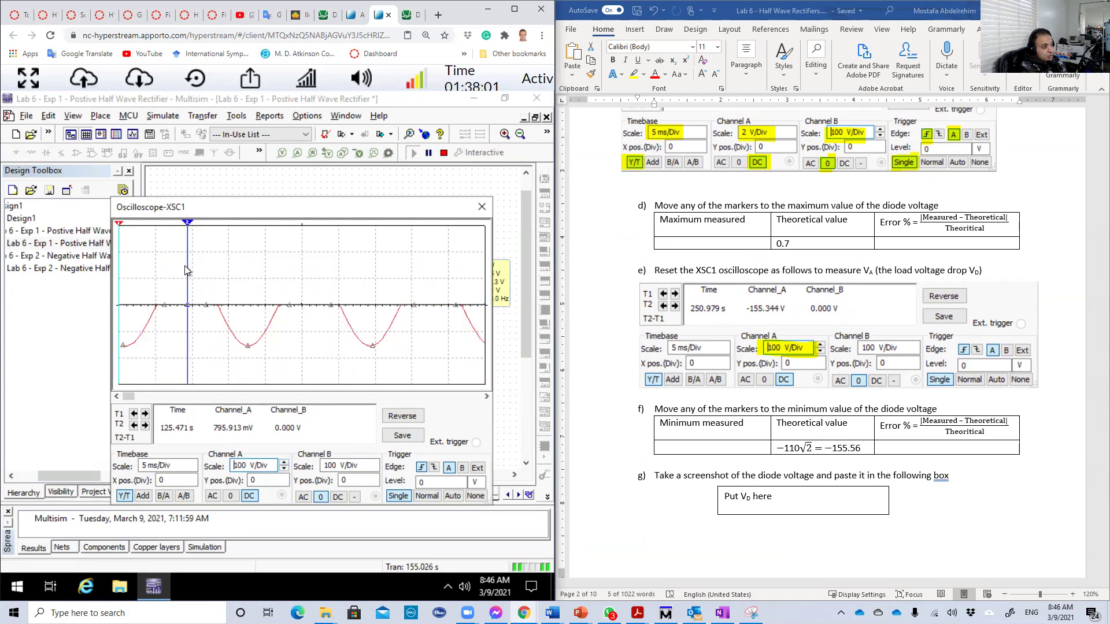
# Move the blue marker forward to the next Y minimum of the diode voltage trace.
pyautogui.rightClick(240, 264)
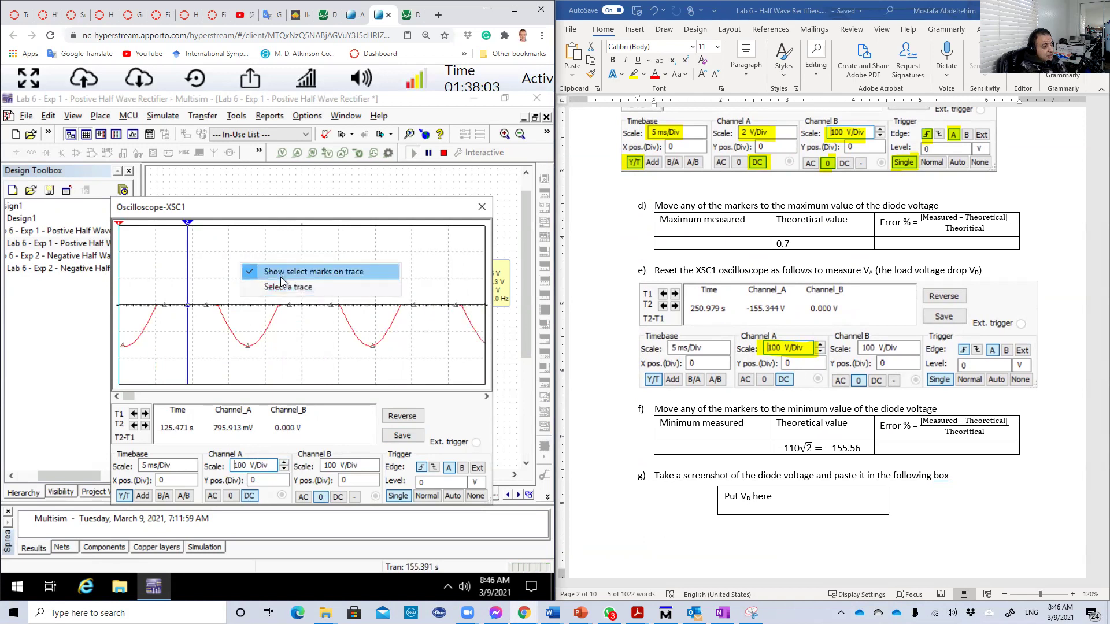
pyautogui.rightClick(185, 226)
pyautogui.rightClick(187, 225)
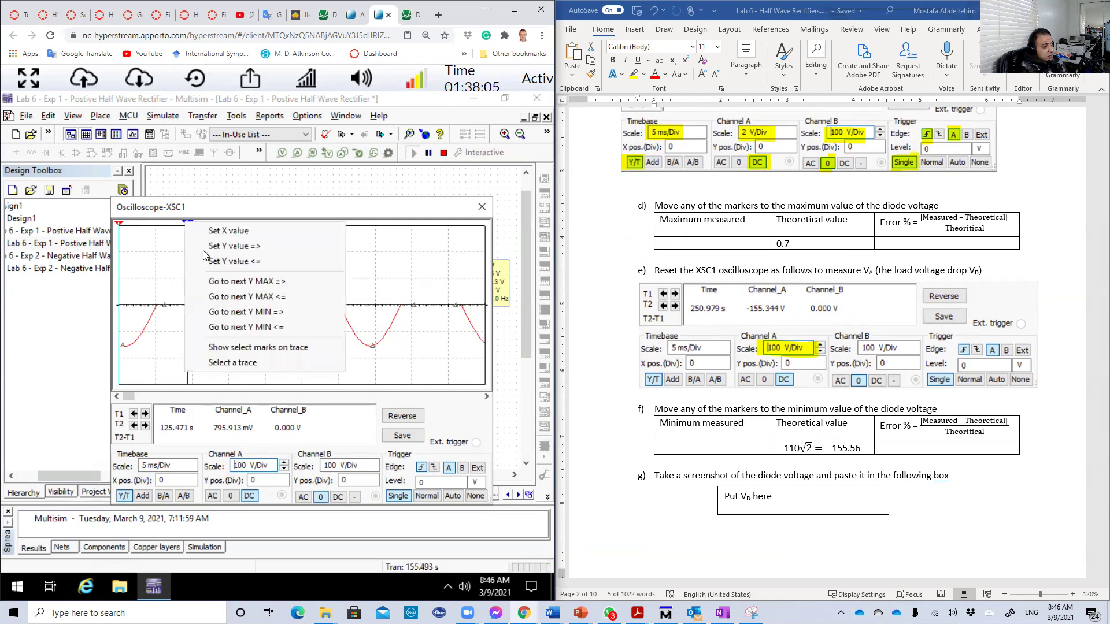
pyautogui.click(252, 316)
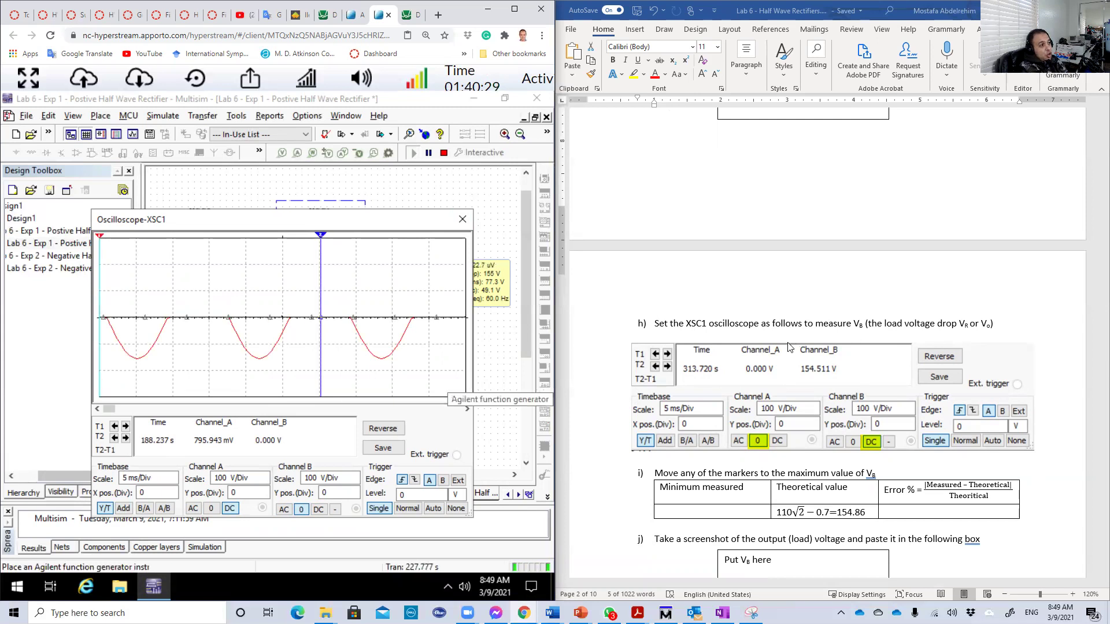
# Set XSC1 channel A coupling to 0 and channel B coupling to DC to display the load voltage.
pyautogui.moveTo(348, 219); pyautogui.dragTo(414, 147)
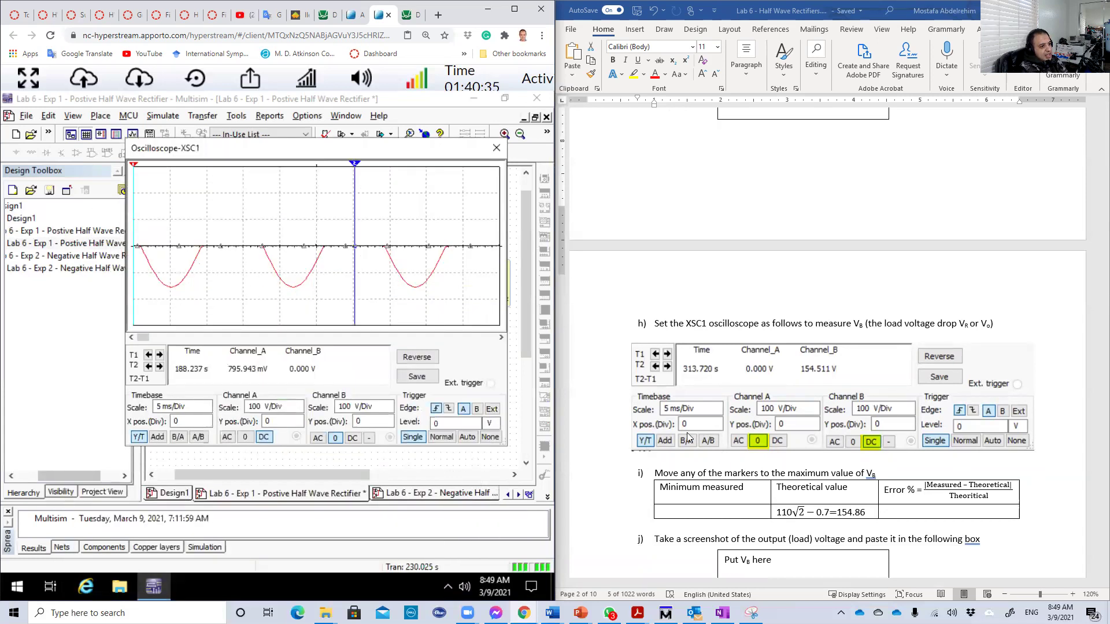
pyautogui.click(245, 438)
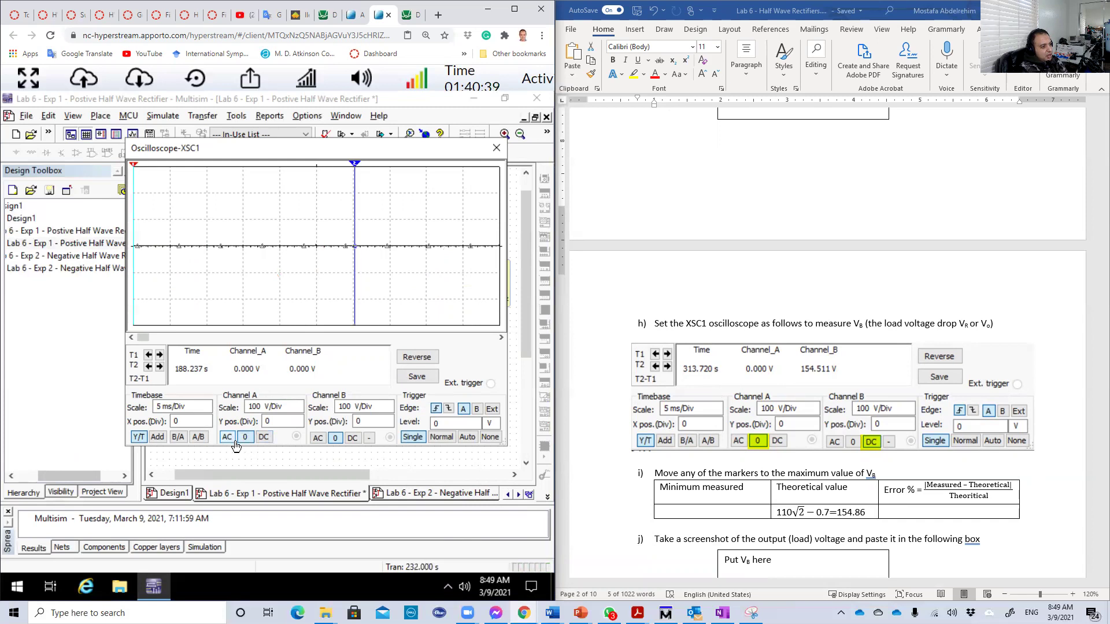
pyautogui.click(352, 438)
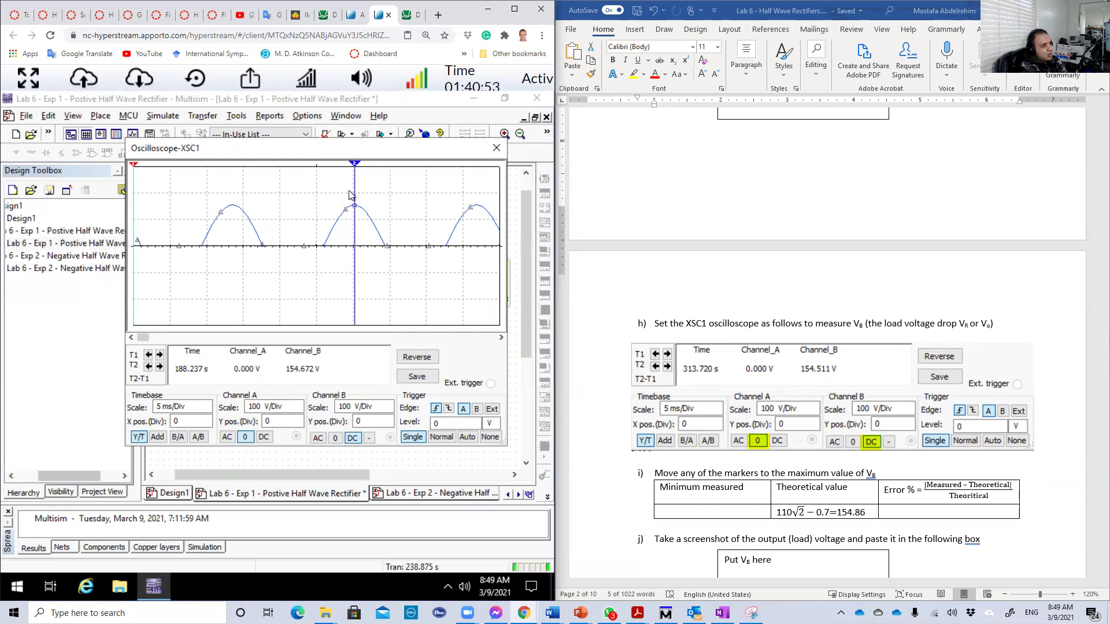
# Try to move the blue marker forward to the next Y maximum of the load voltage.
pyautogui.rightClick(284, 206)
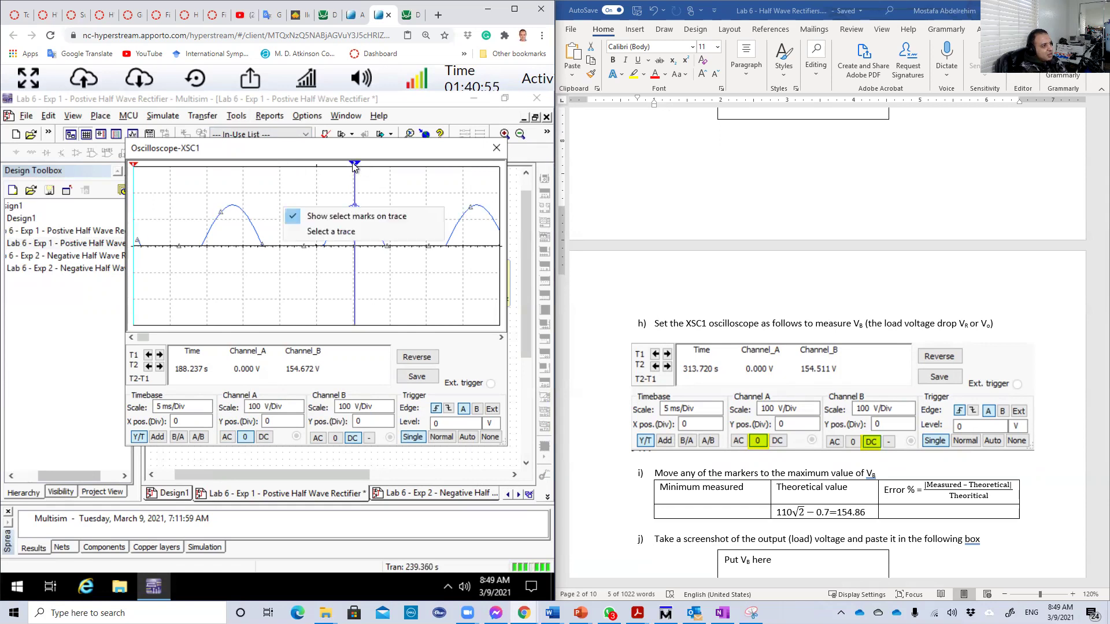
pyautogui.rightClick(353, 164)
pyautogui.click(389, 226)
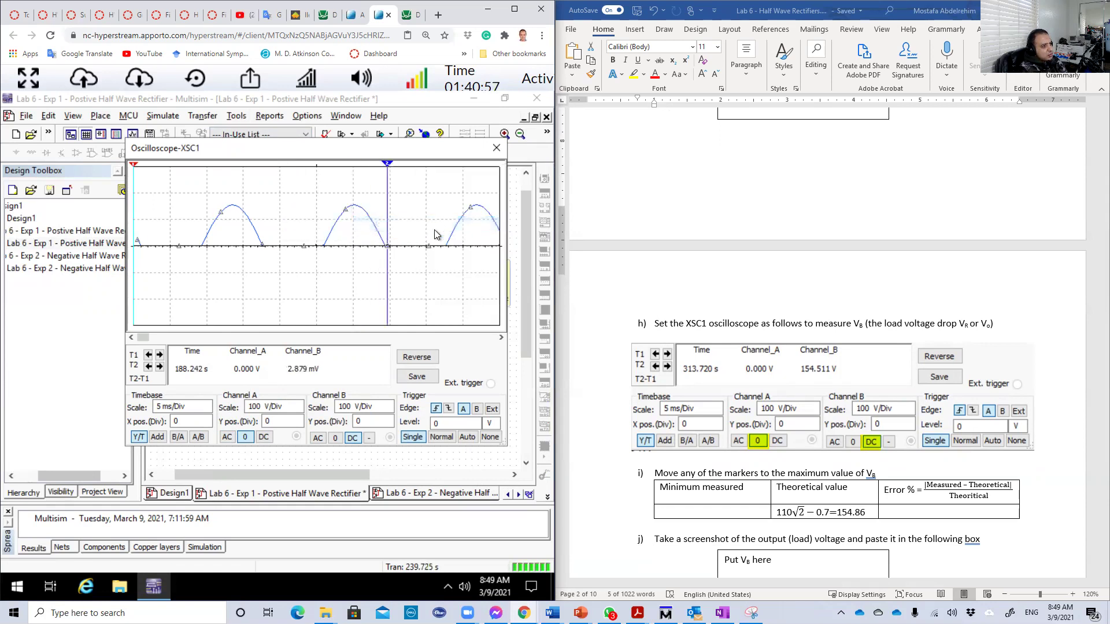
# Choose the trace the oscilloscope markers follow, and send the blue marker forward to its next Y maximum.
pyautogui.rightClick(387, 164)
pyautogui.click(435, 305)
pyautogui.click(327, 309)
pyautogui.click(278, 330)
pyautogui.click(425, 287)
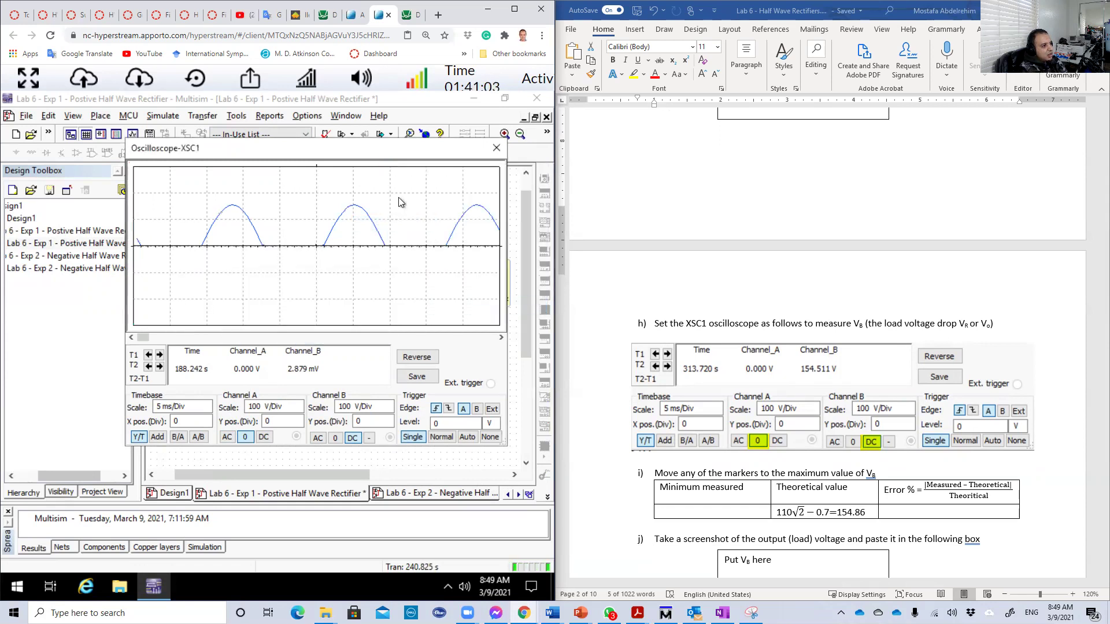
pyautogui.rightClick(386, 164)
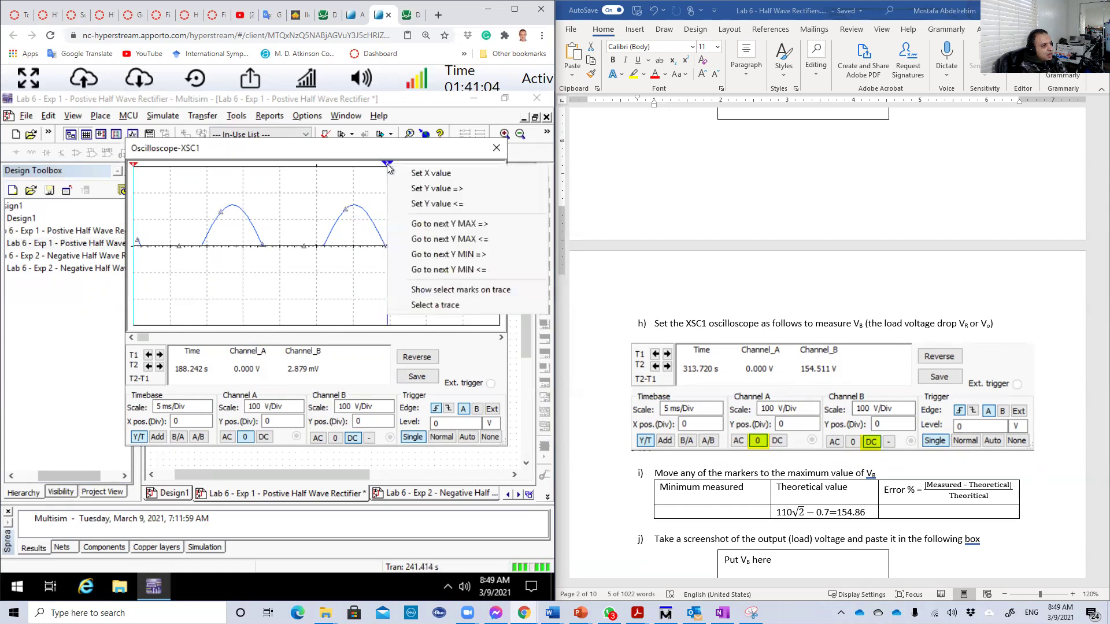
pyautogui.click(414, 224)
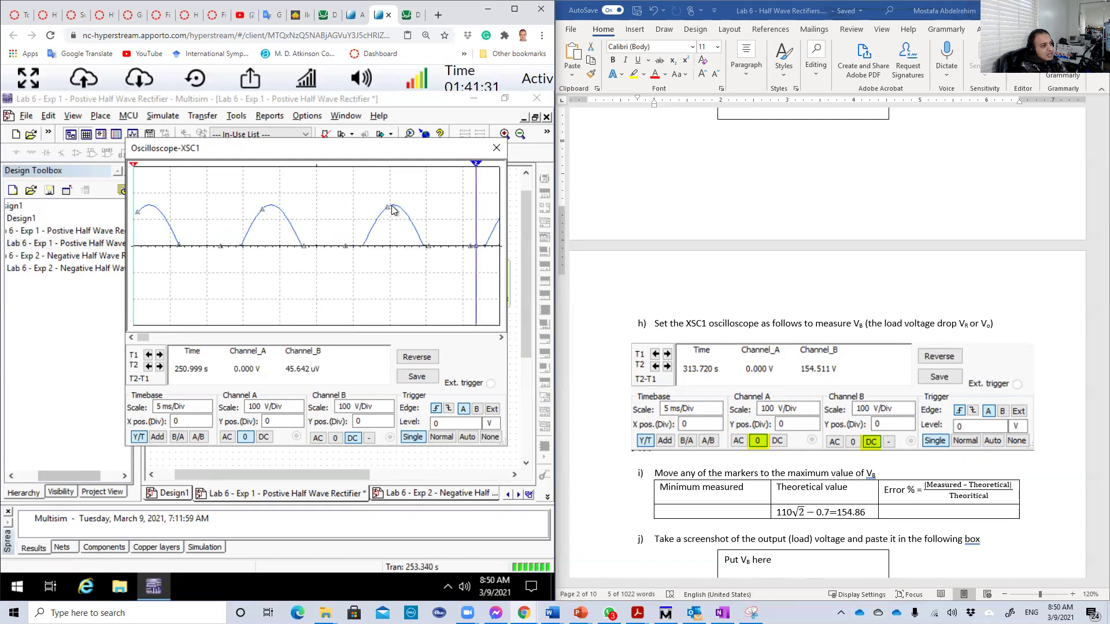
# Switch to the Word worksheet and examine the theoretical value formula for the maximum load voltage VB, including its 0.7 diode drop term.
pyautogui.click(784, 512)
pyautogui.moveTo(778, 512); pyautogui.dragTo(826, 516)
pyautogui.click(812, 514)
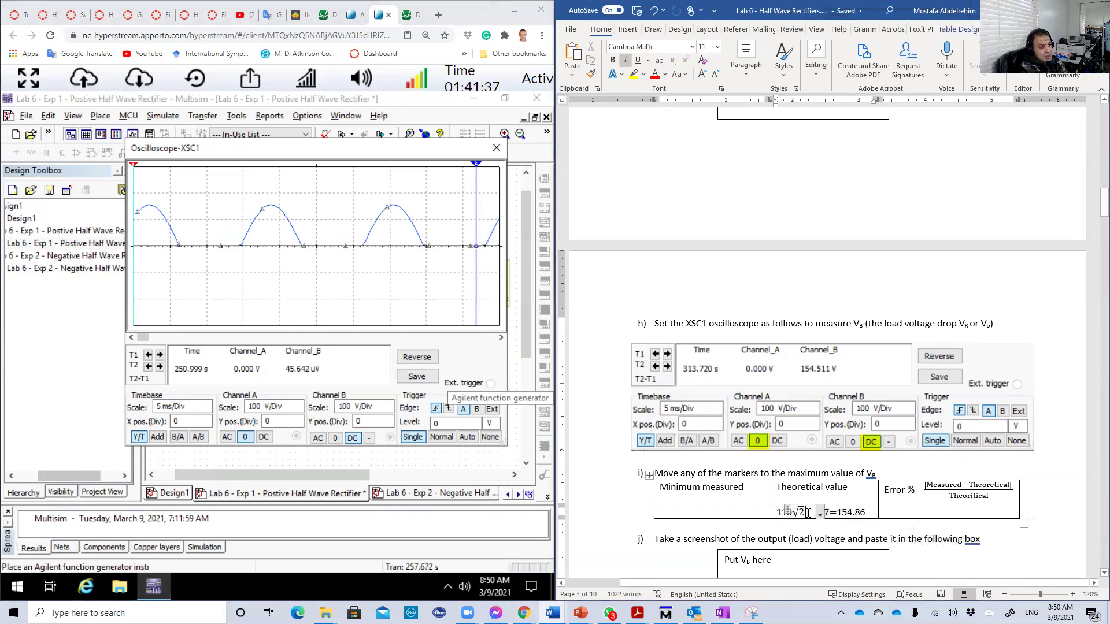
pyautogui.click(772, 513)
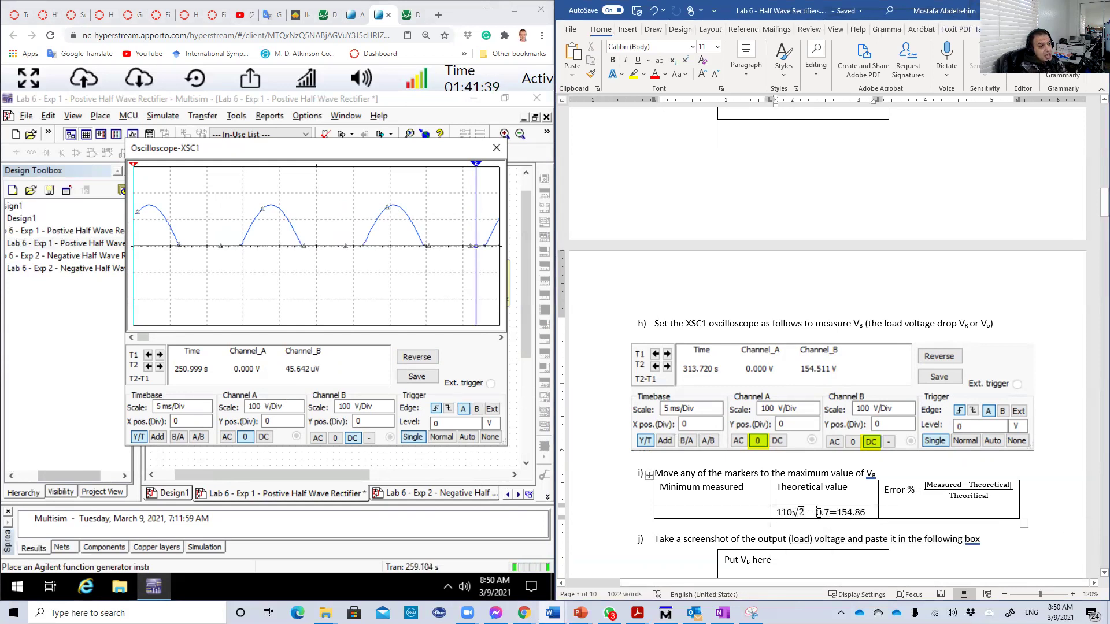
pyautogui.moveTo(816, 513); pyautogui.dragTo(831, 513)
pyautogui.click(831, 513)
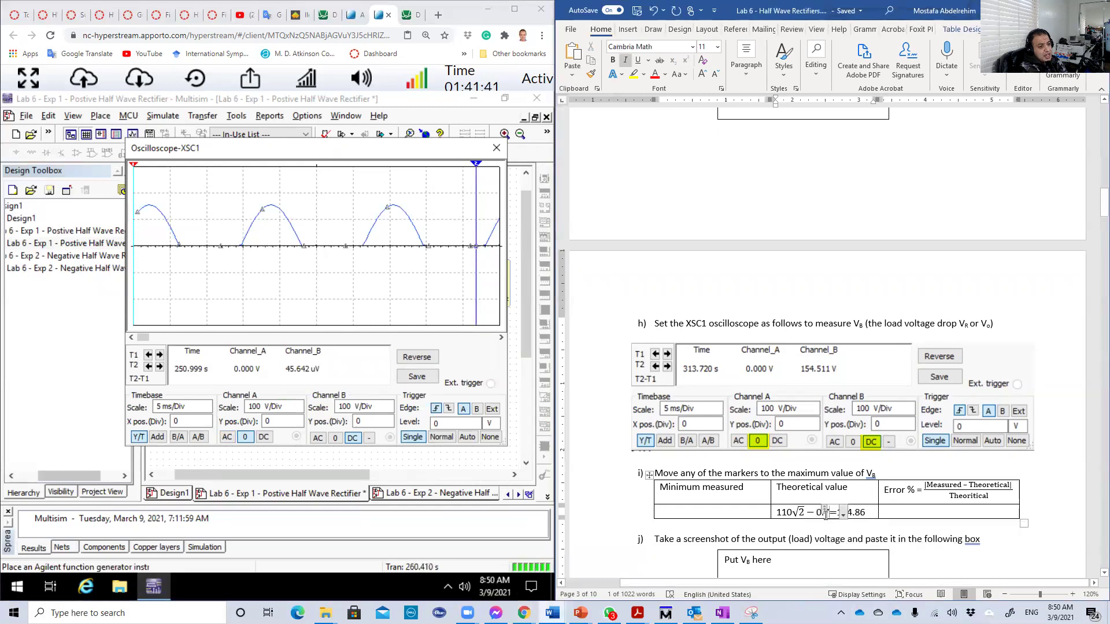
pyautogui.click(873, 513)
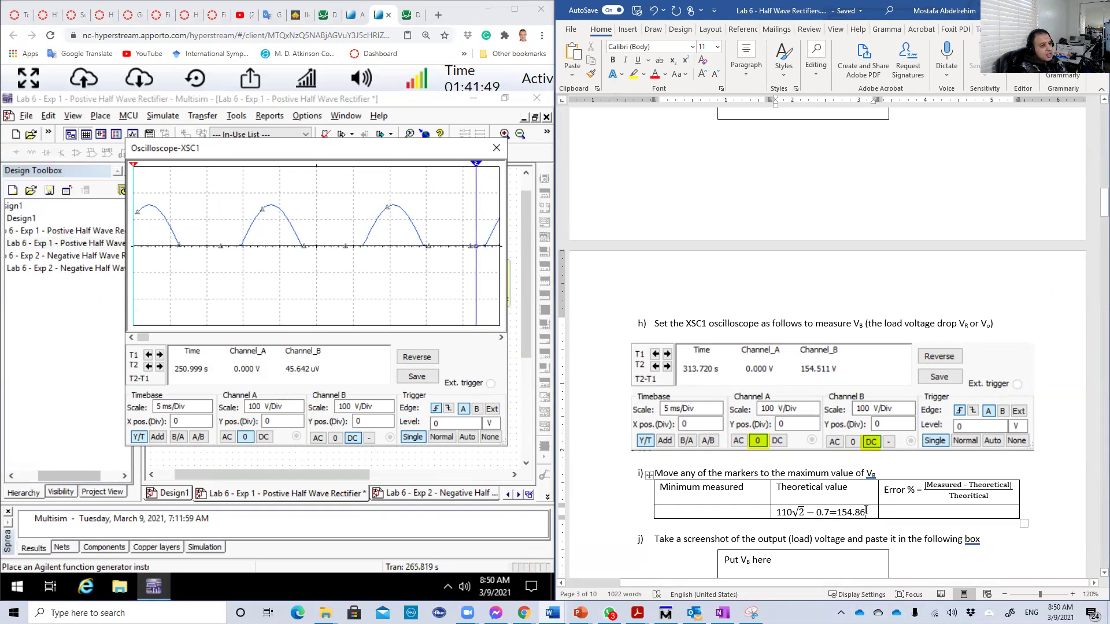
# Close the XSC1 oscilloscope and read worksheet step k on comparing the probe DC voltage with its theoretical value.
pyautogui.scroll(-4, 733, 500)
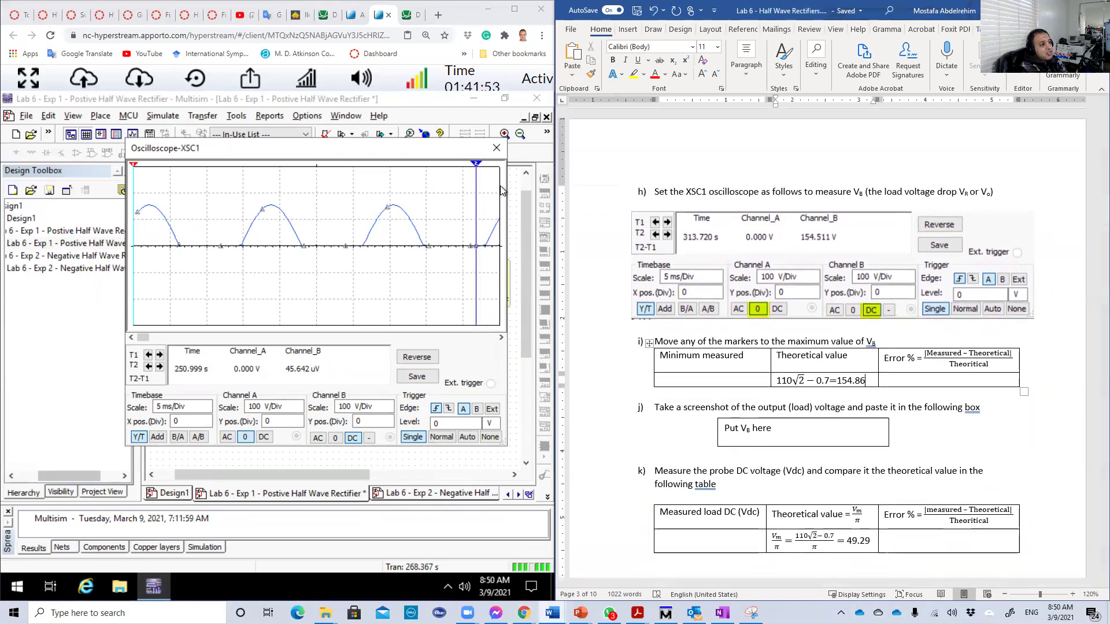
pyautogui.click(496, 149)
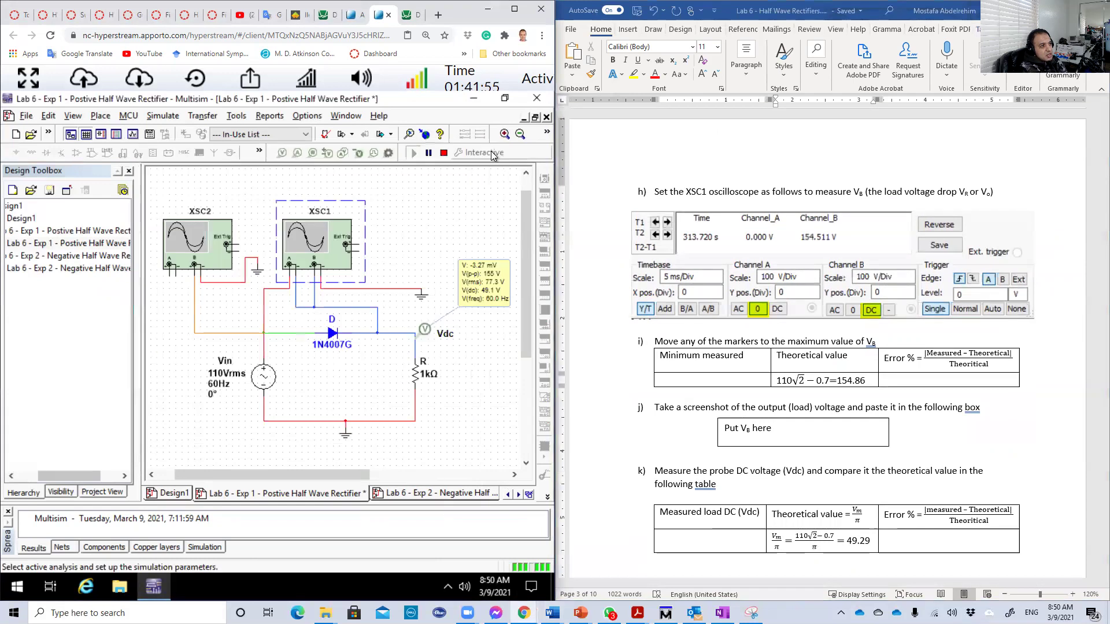
pyautogui.scroll(-1, 668, 408)
pyautogui.scroll(-4, 669, 407)
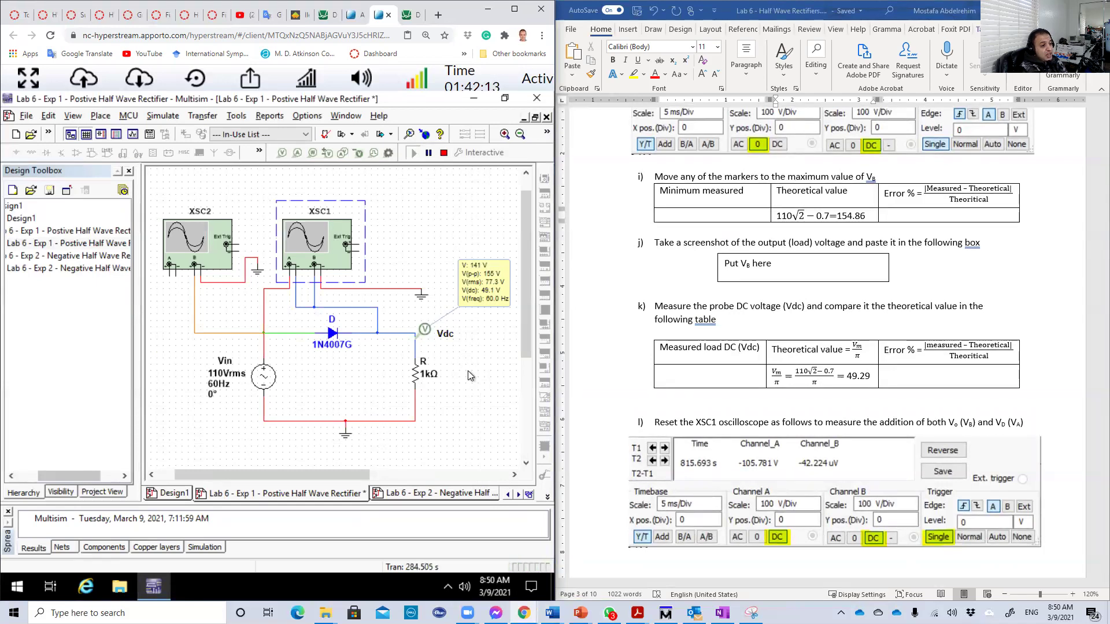
# Add -.7 after Vm in the numerator of step k's theoretical load DC voltage formula.
pyautogui.click(780, 371)
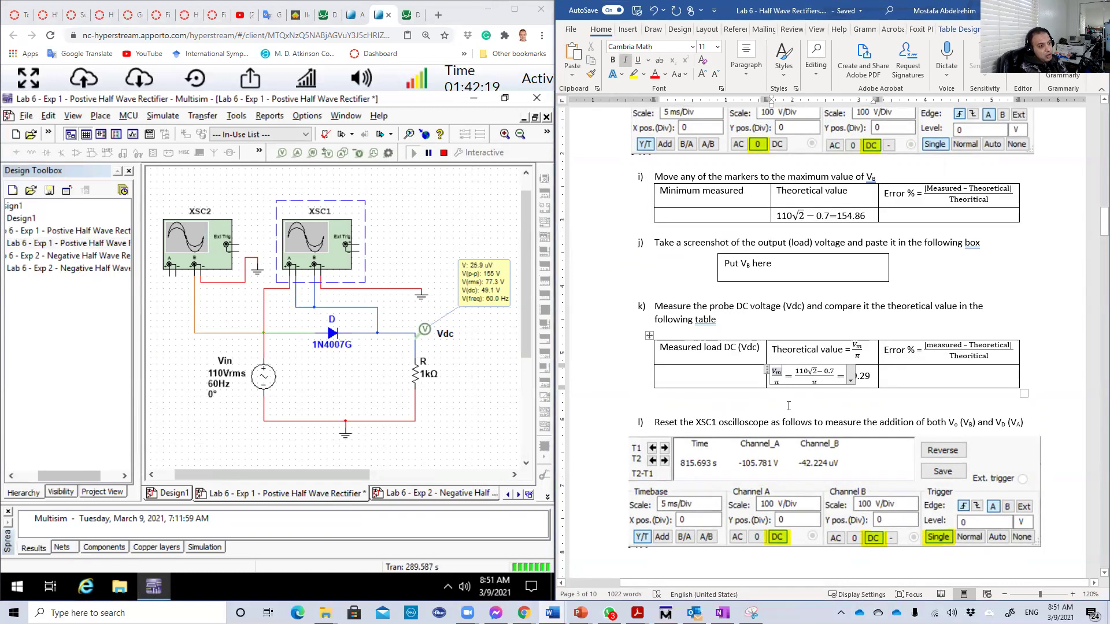
pyautogui.write('-')
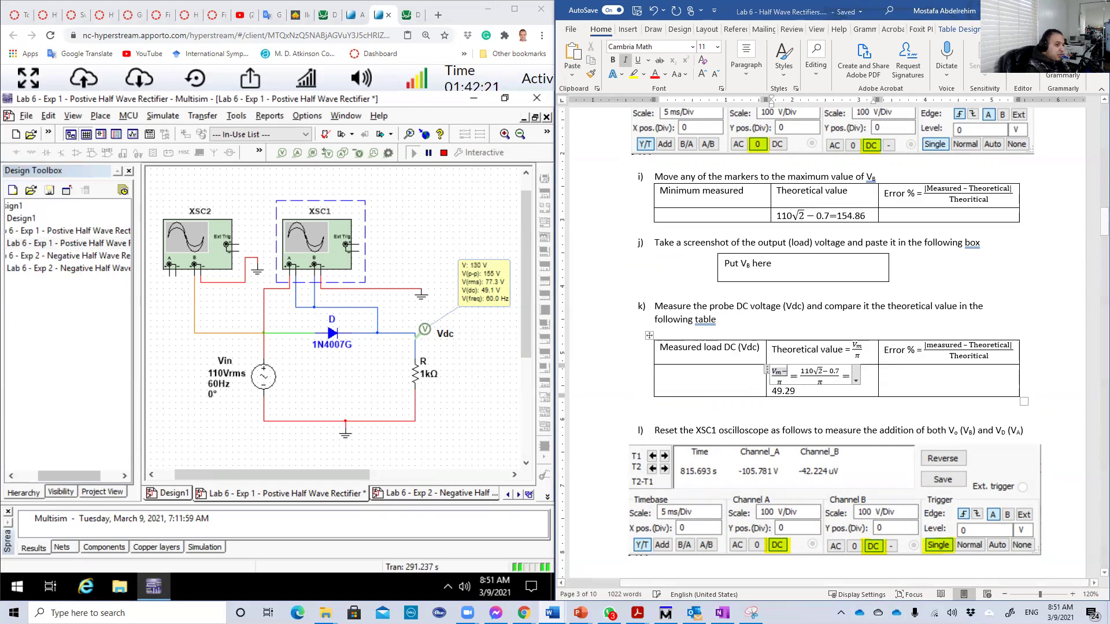
pyautogui.write('.7')
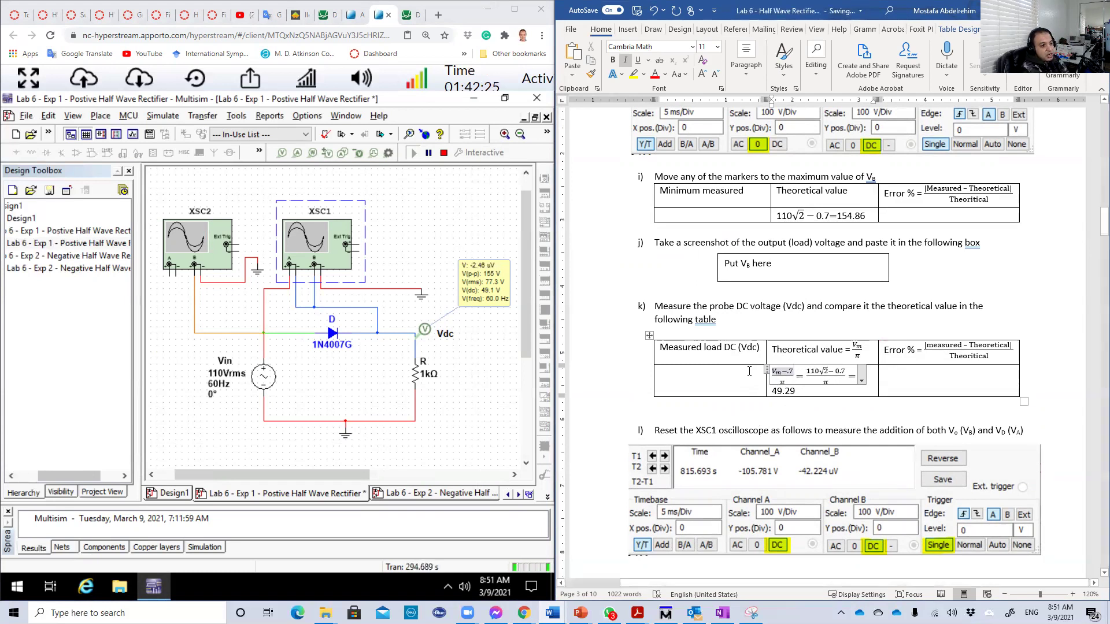
# Extend step k's table outward and widen its theoretical value column so the formula fits on one line.
pyautogui.moveTo(648, 361); pyautogui.dragTo(635, 361)
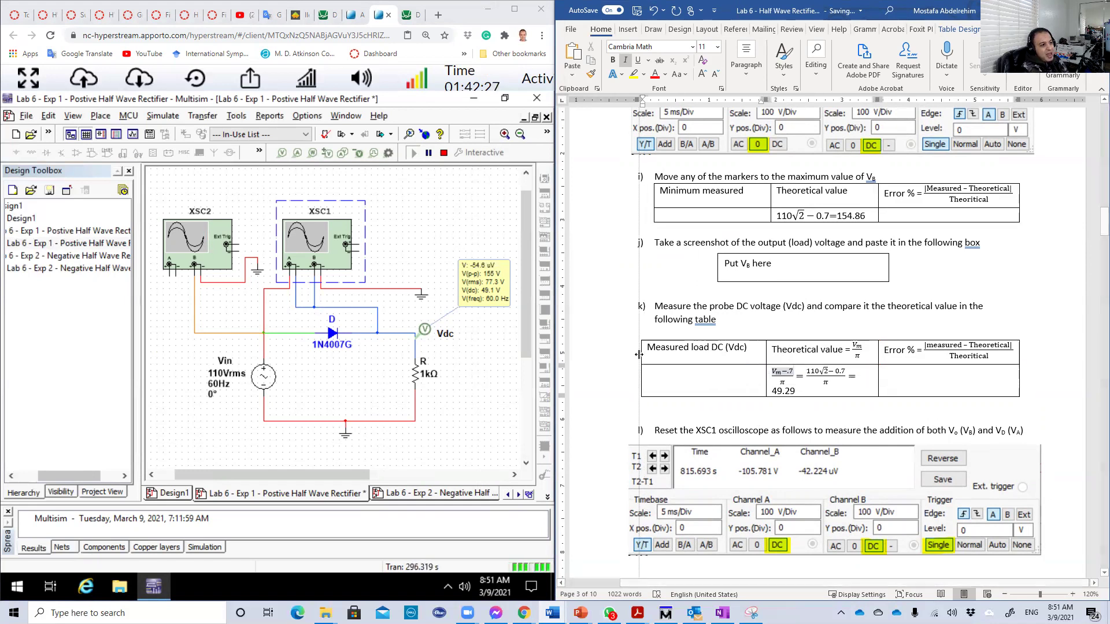
pyautogui.moveTo(766, 354); pyautogui.dragTo(749, 354)
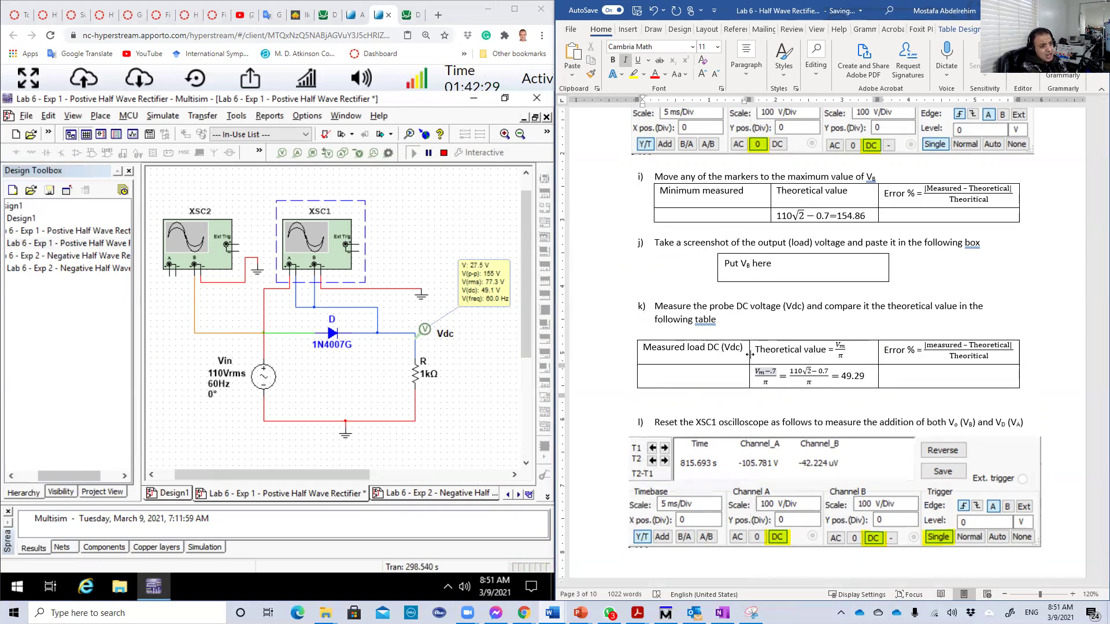
pyautogui.click(742, 422)
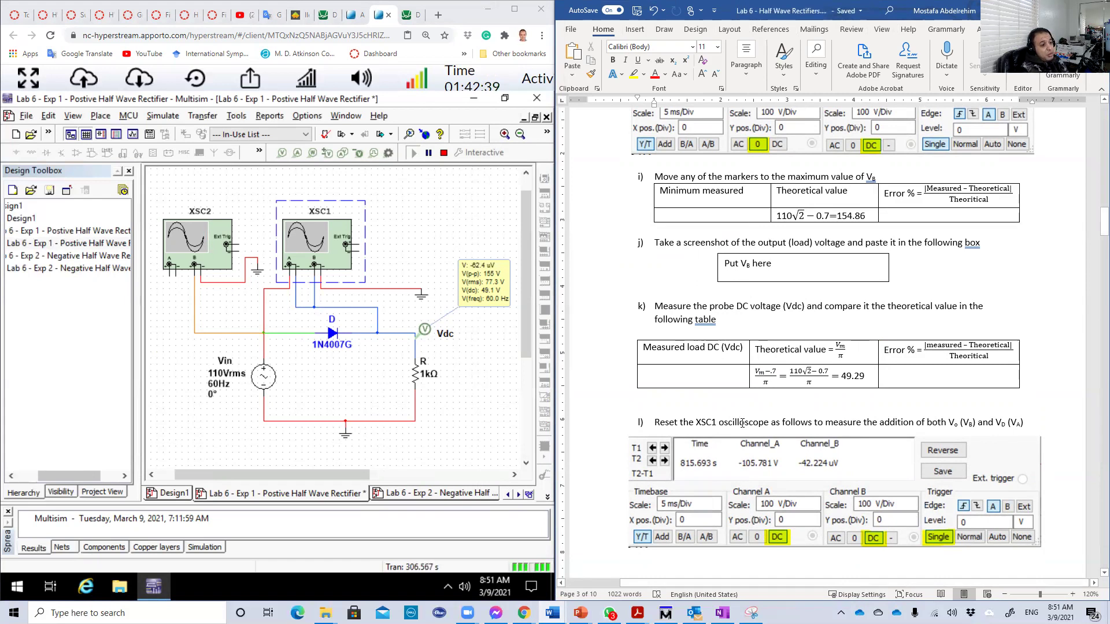
# Examine the Vm-.7 numerator and the calculated result in step k's theoretical value cell.
pyautogui.click(777, 374)
pyautogui.write('-')
pyautogui.write('.7')
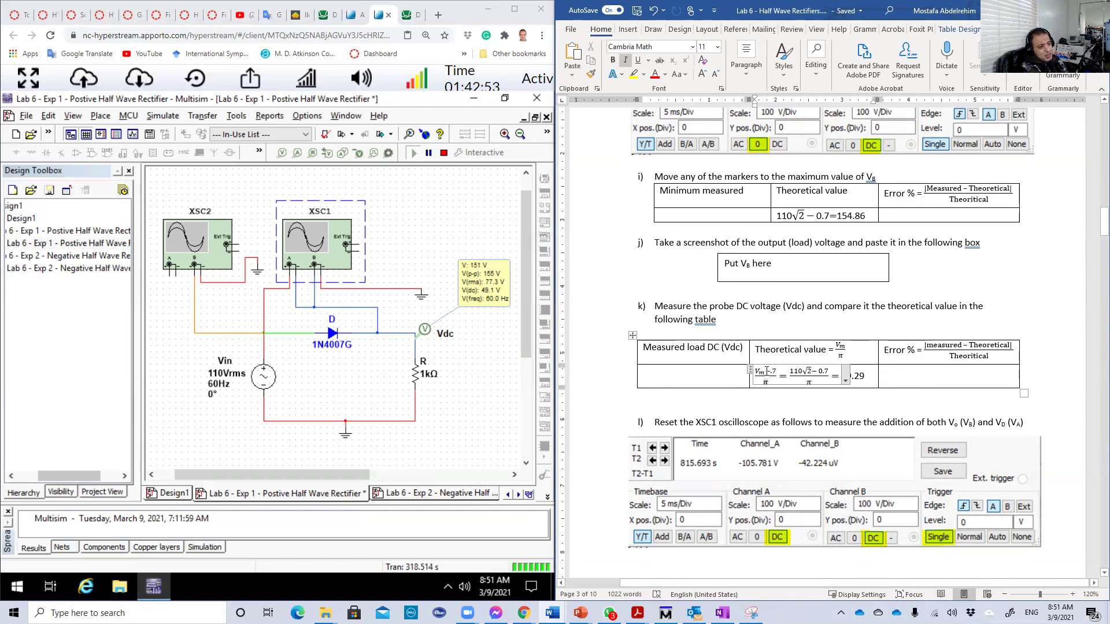
pyautogui.click(865, 376)
pyautogui.moveTo(866, 376); pyautogui.dragTo(842, 389)
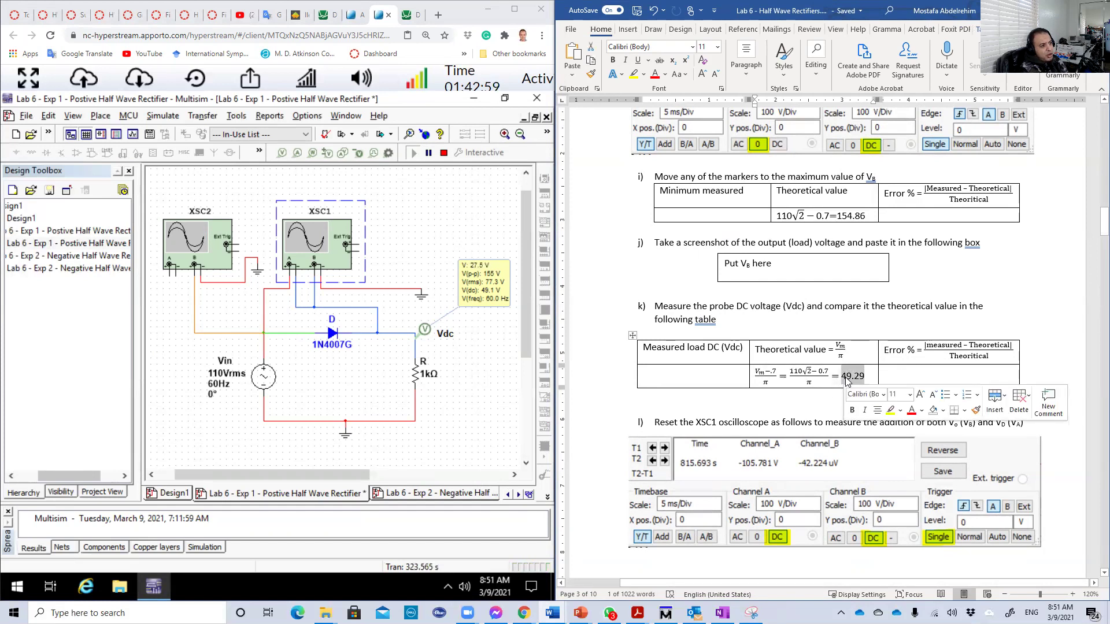
pyautogui.click(845, 377)
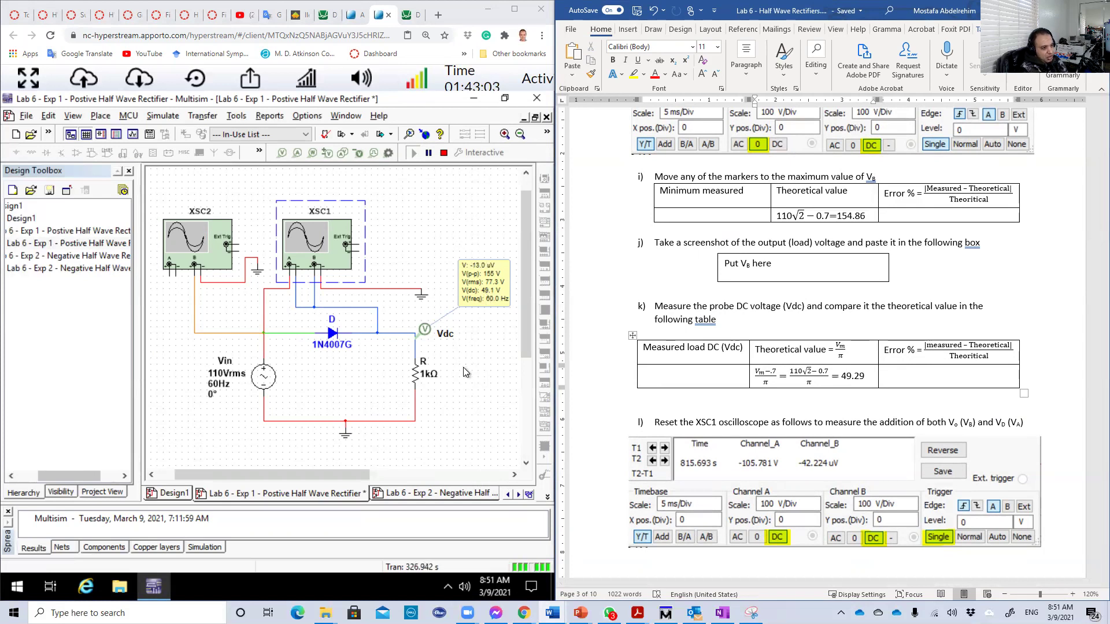
# Go to worksheet step l and view the load voltage trace on the XSC1 oscilloscope.
pyautogui.scroll(-5, 668, 423)
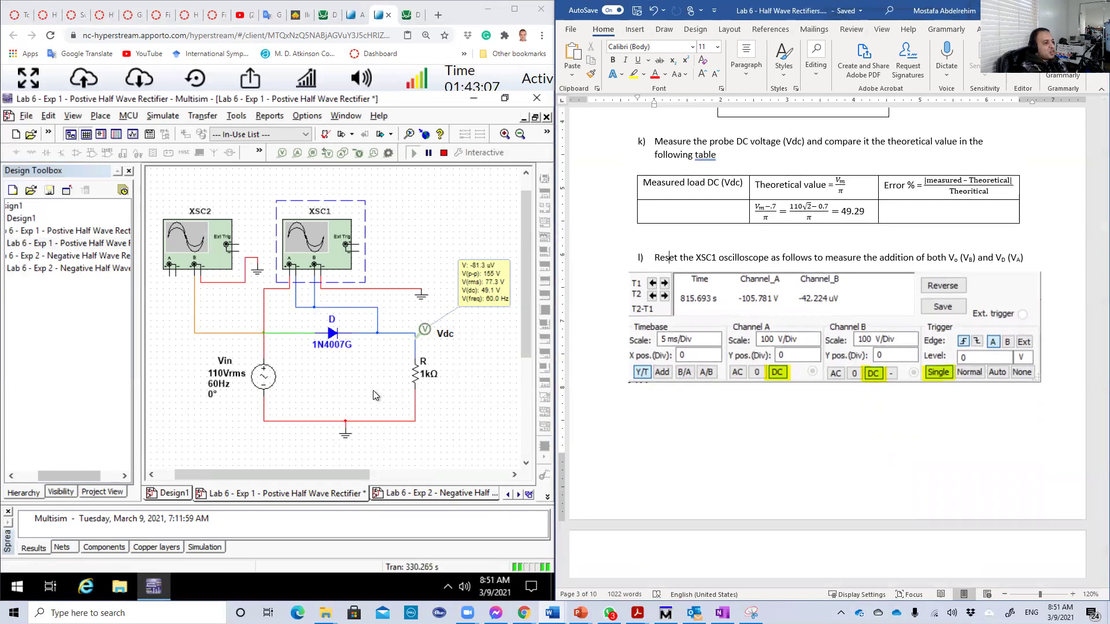
pyautogui.doubleClick(330, 232)
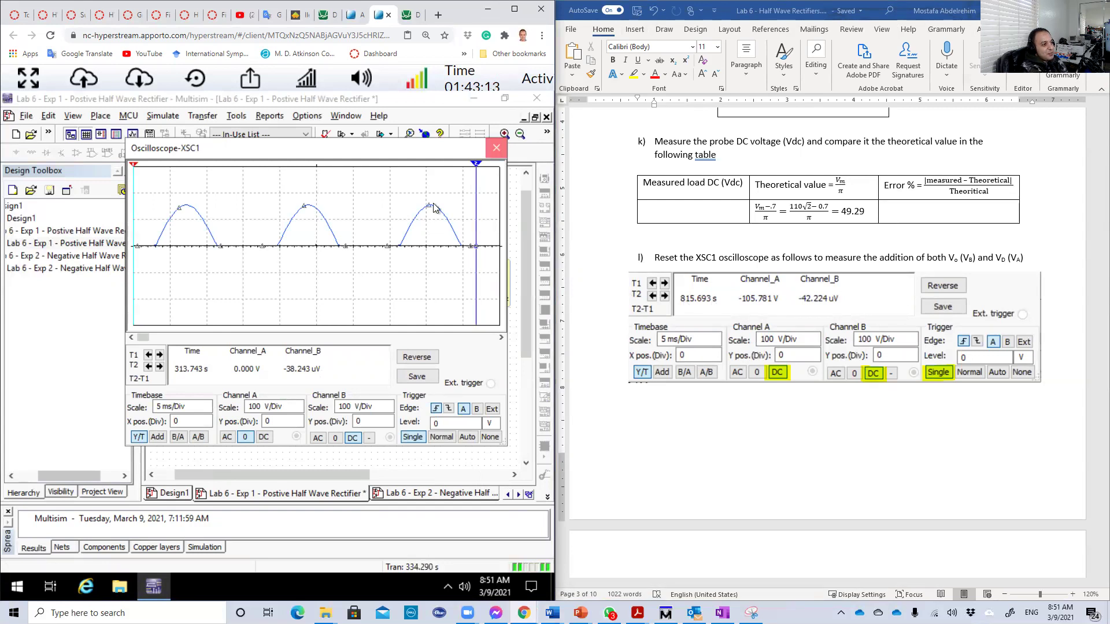
pyautogui.click(496, 147)
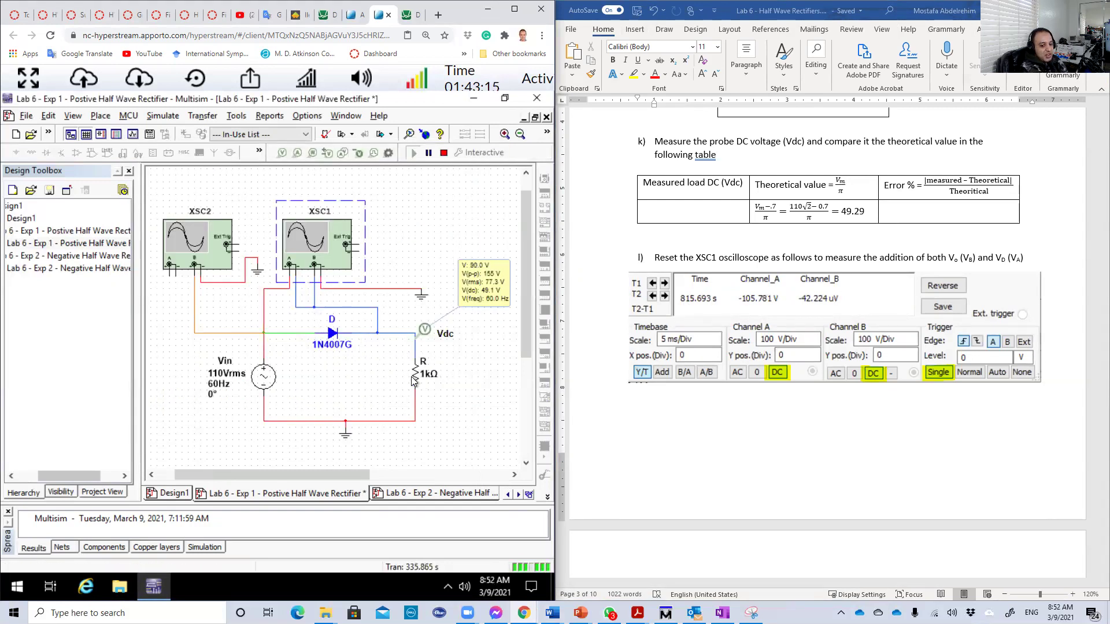
# Reopen XSC1, set its timebase mode to Add and channel A coupling to DC, and recapture the summed load and diode voltage.
pyautogui.doubleClick(311, 256)
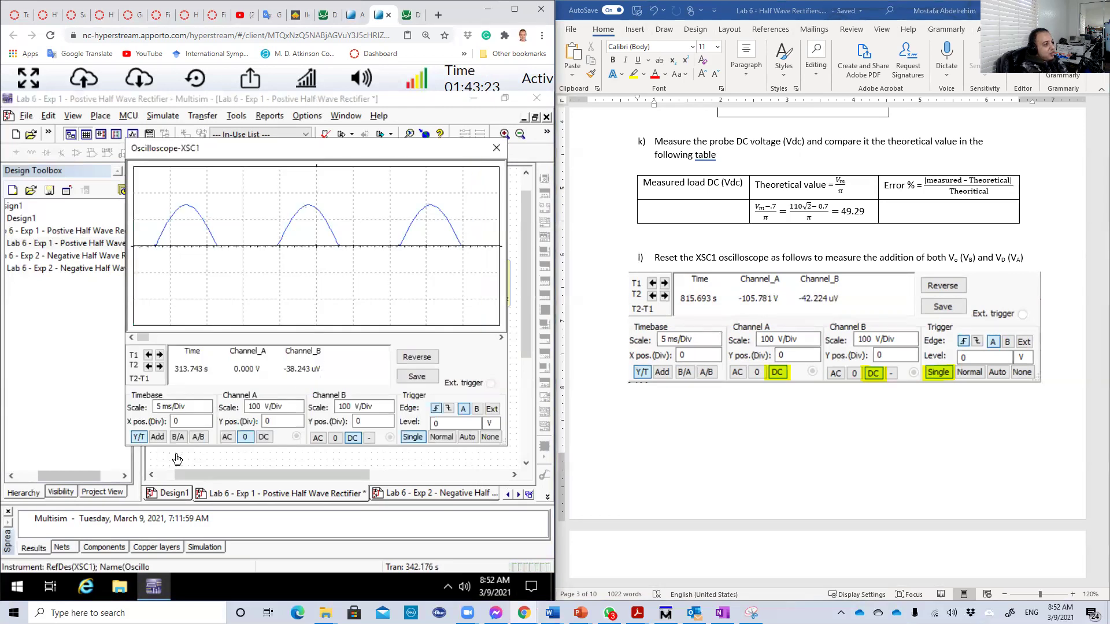
pyautogui.click(157, 437)
pyautogui.click(263, 437)
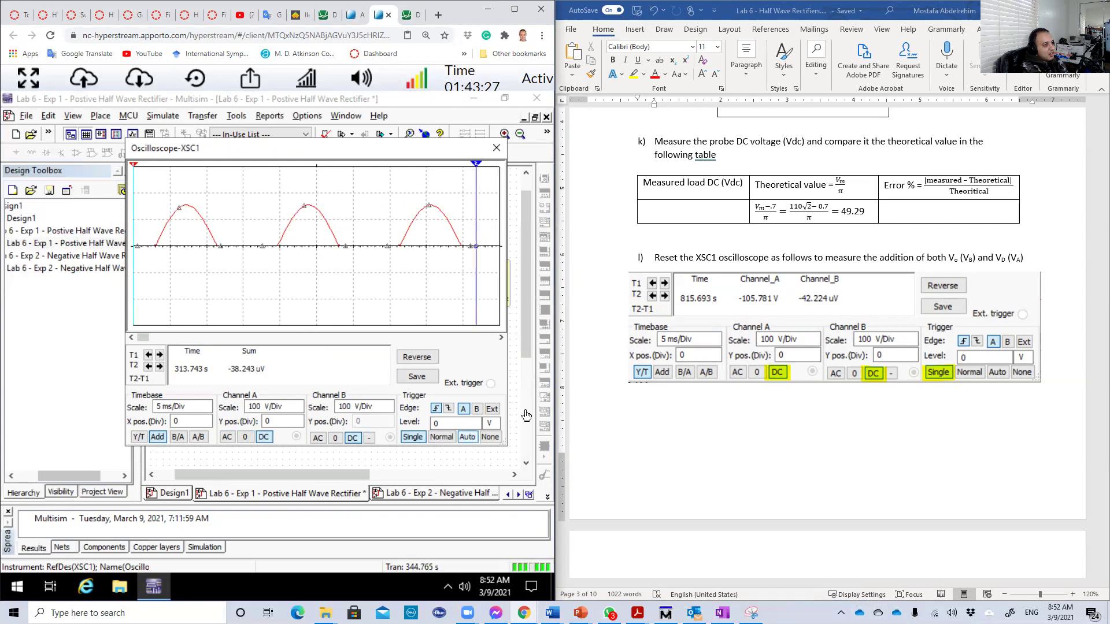
pyautogui.scroll(-10, 686, 376)
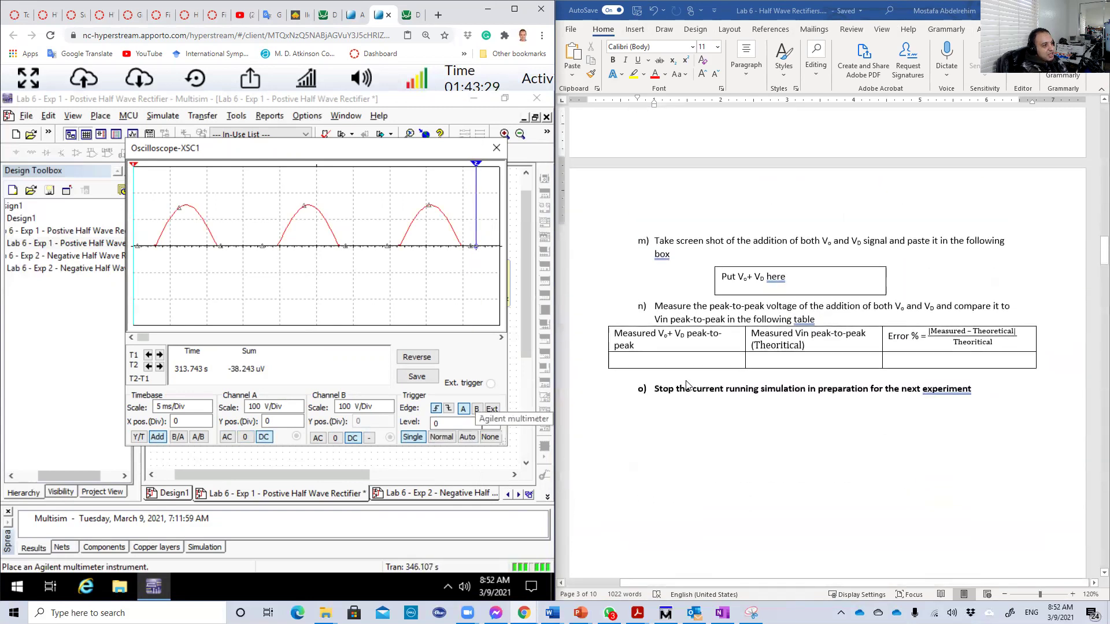
pyautogui.scroll(6, 688, 377)
pyautogui.click(490, 437)
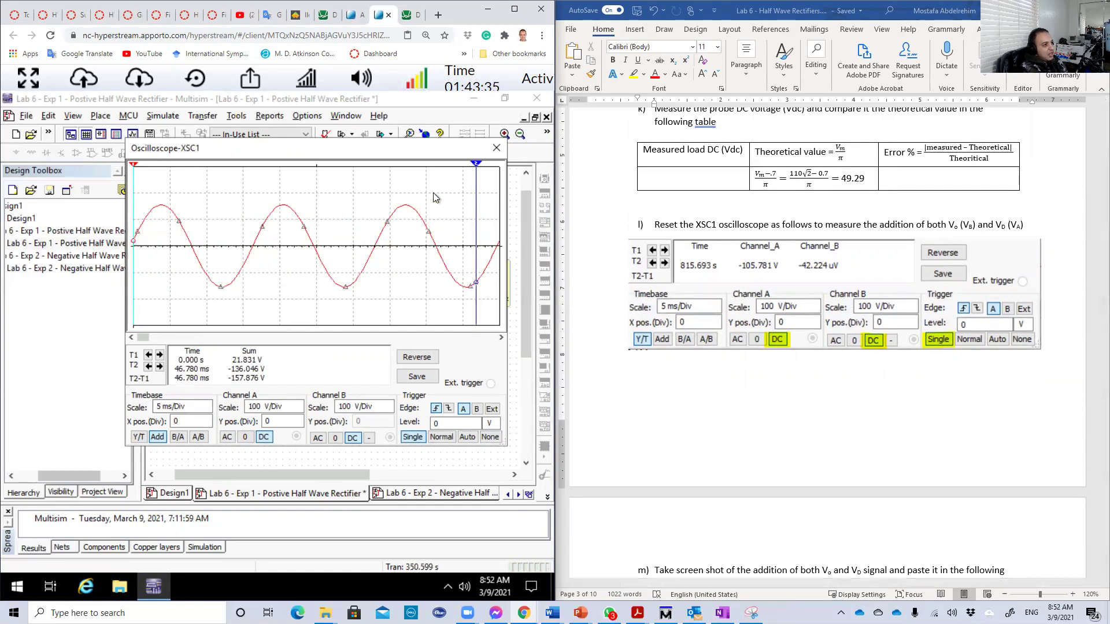
# Measure the summed signal's peak-to-peak voltage on XSC1 with the blue marker at the next Y maximum and the red at the next Y minimum.
pyautogui.moveTo(477, 165); pyautogui.dragTo(258, 178)
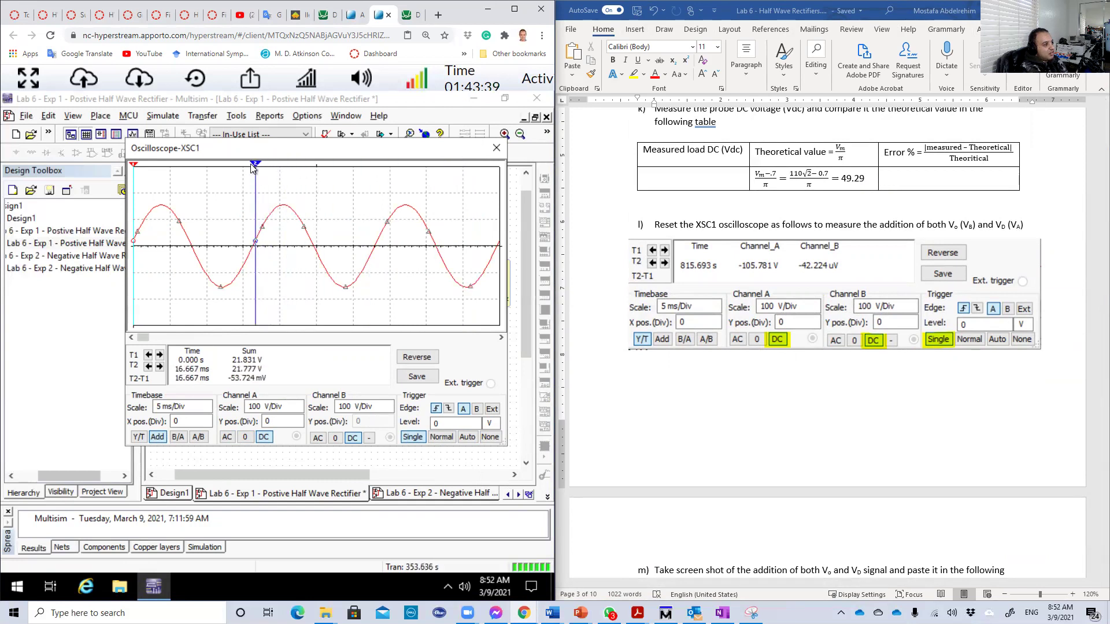
pyautogui.rightClick(252, 164)
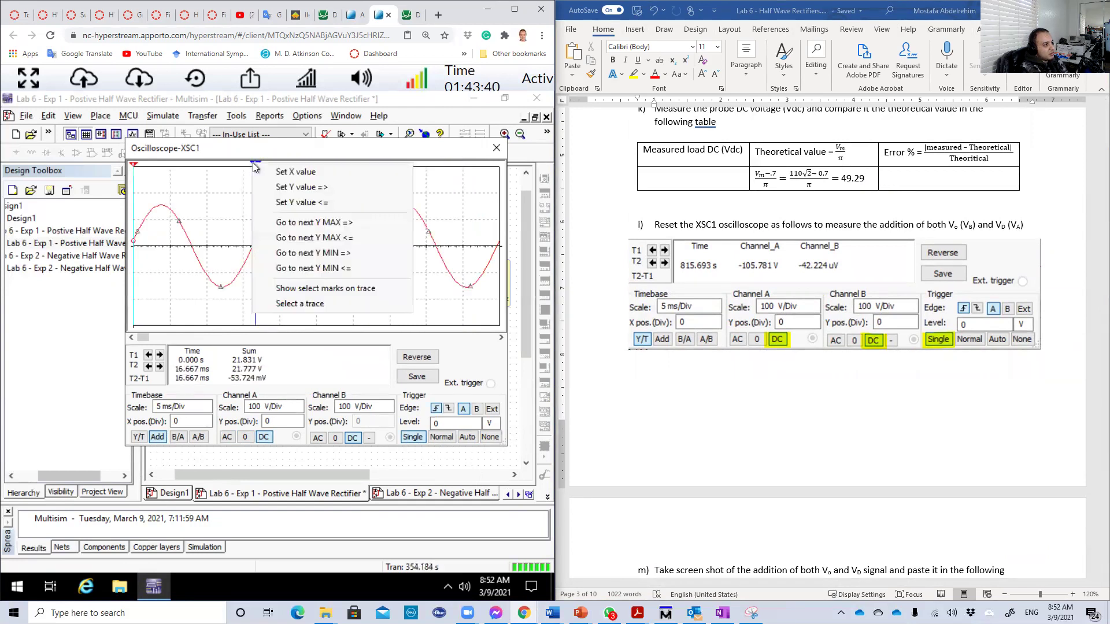
pyautogui.click(293, 223)
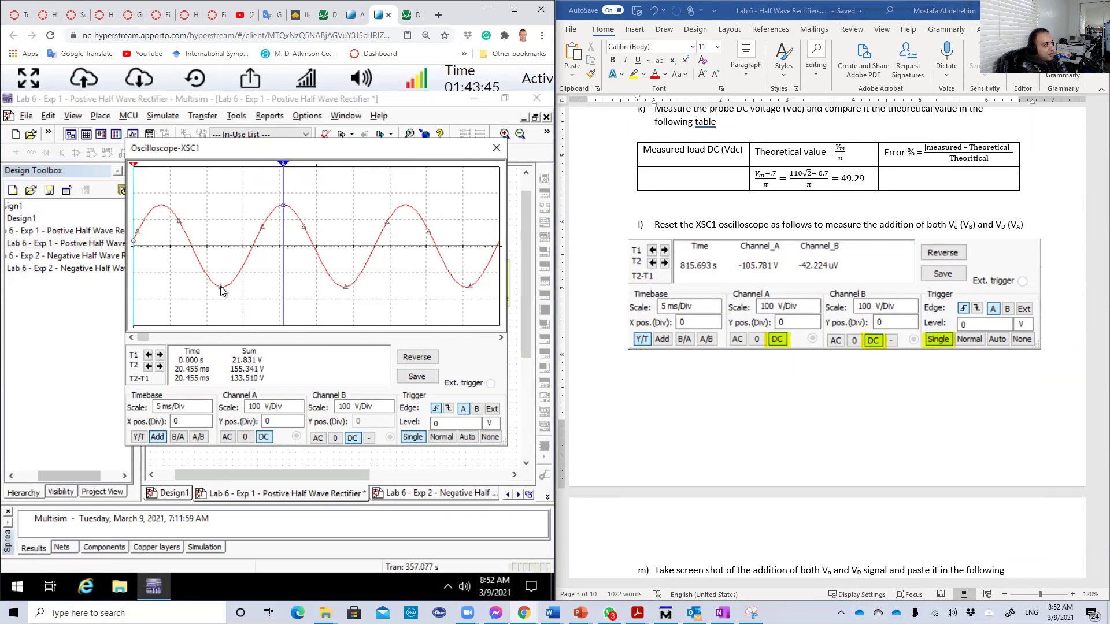
pyautogui.rightClick(133, 166)
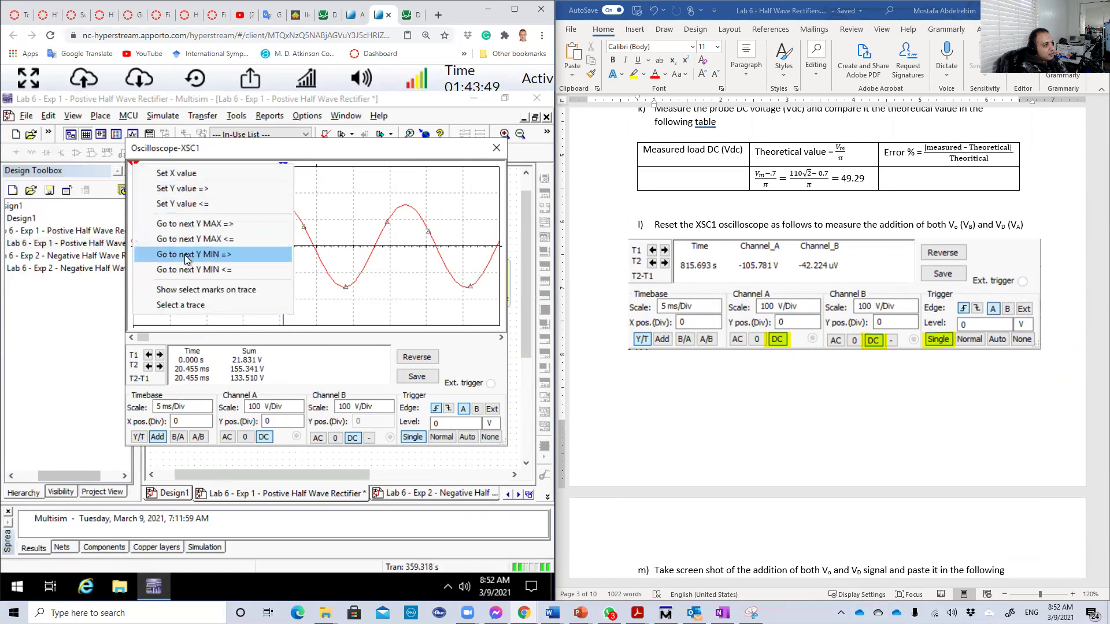
pyautogui.click(241, 253)
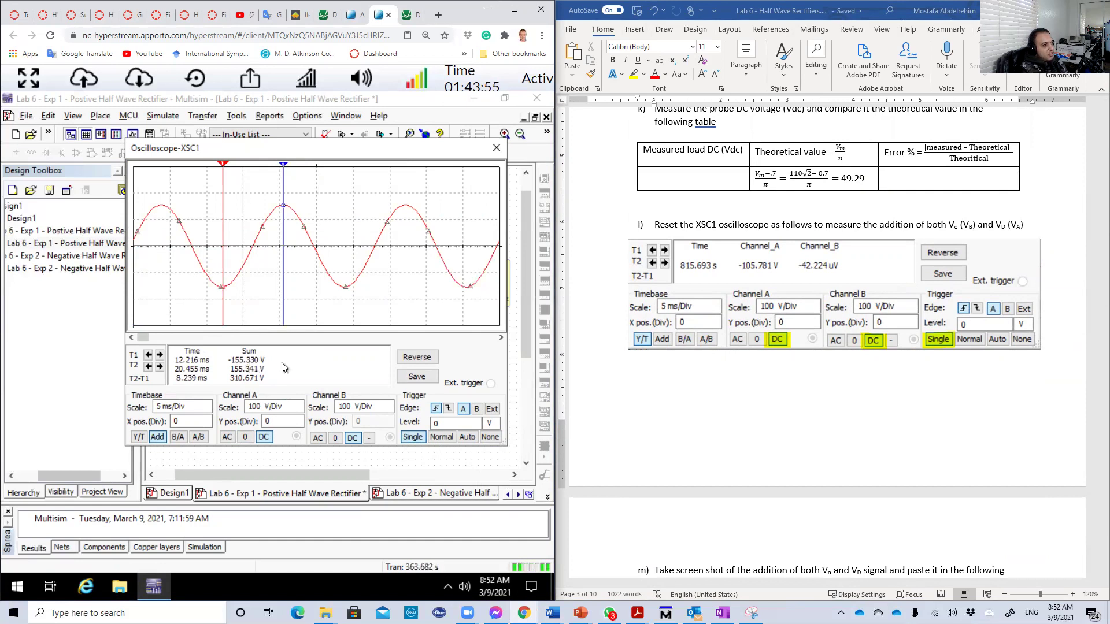
pyautogui.scroll(-6, 634, 365)
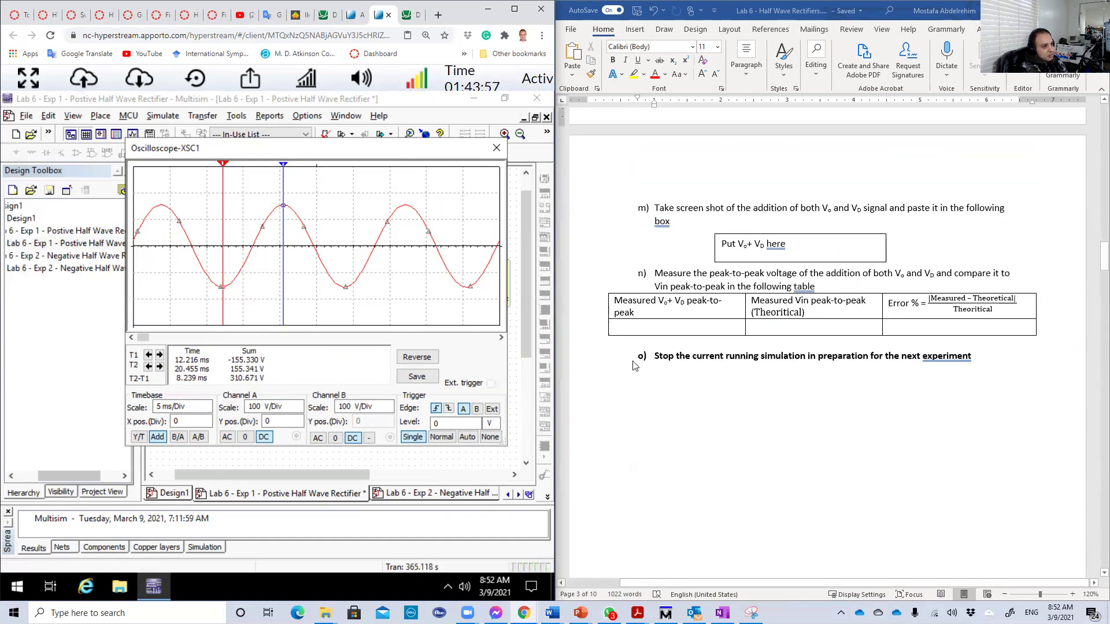
pyautogui.click(496, 147)
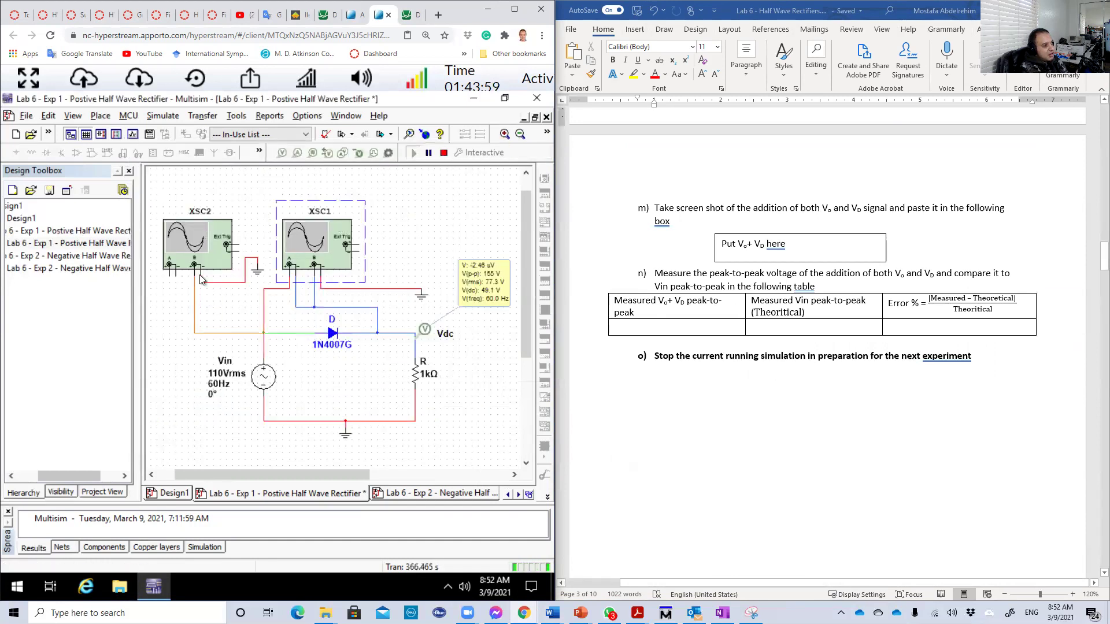
# Measure Vin peak-to-peak on XSC2 by sending the blue marker to the next Y maximum and the red marker to the next Y minimum.
pyautogui.doubleClick(192, 252)
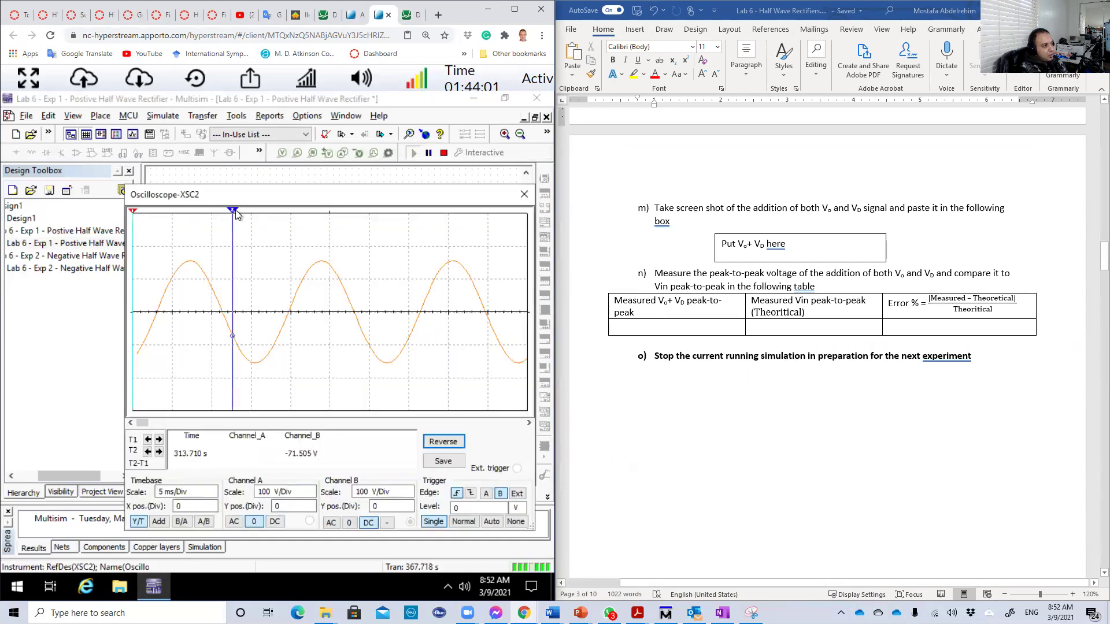
pyautogui.rightClick(234, 213)
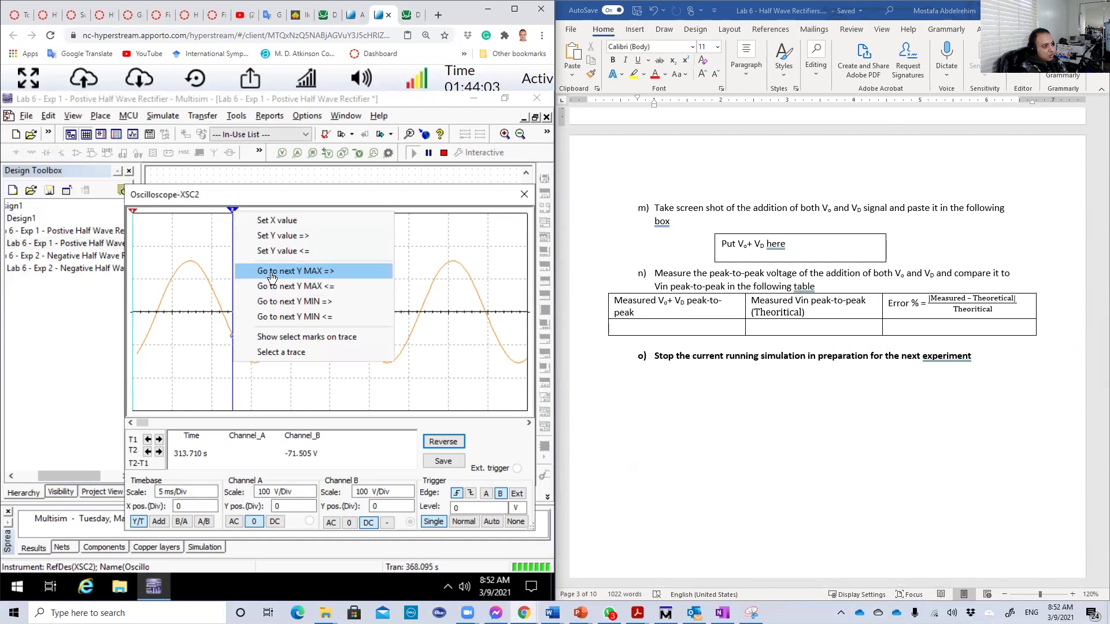
pyautogui.click(271, 272)
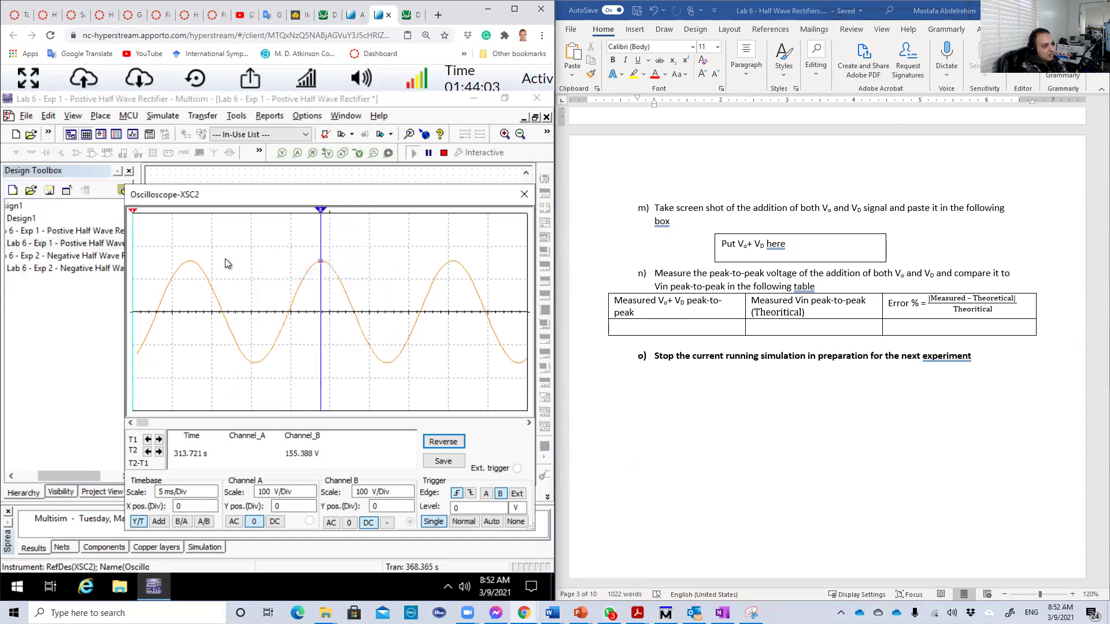
pyautogui.rightClick(132, 212)
pyautogui.click(178, 300)
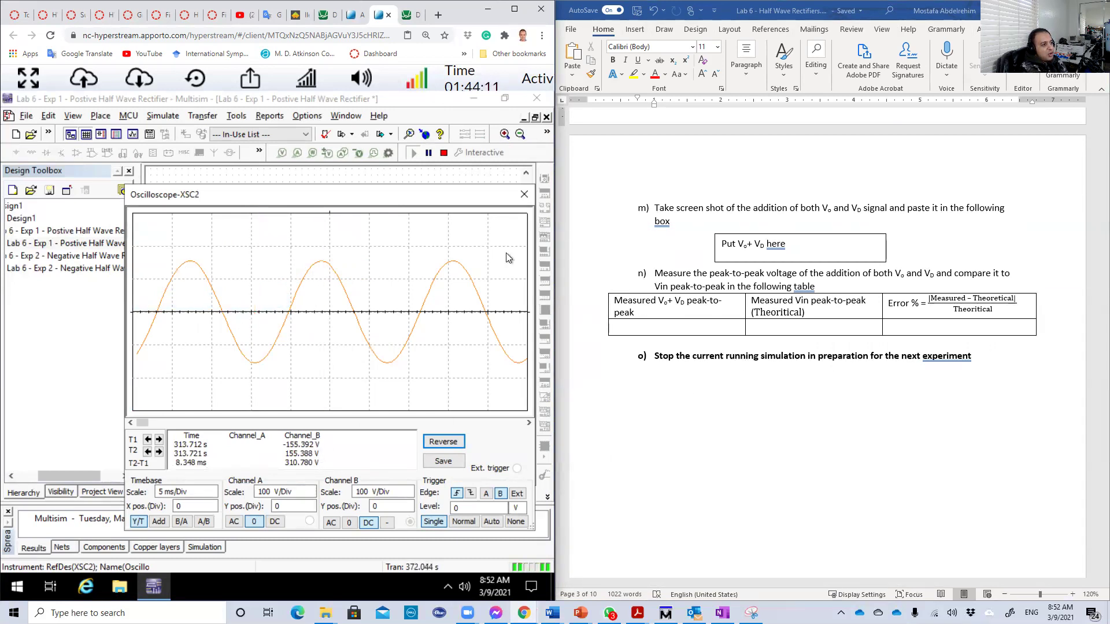
pyautogui.click(524, 194)
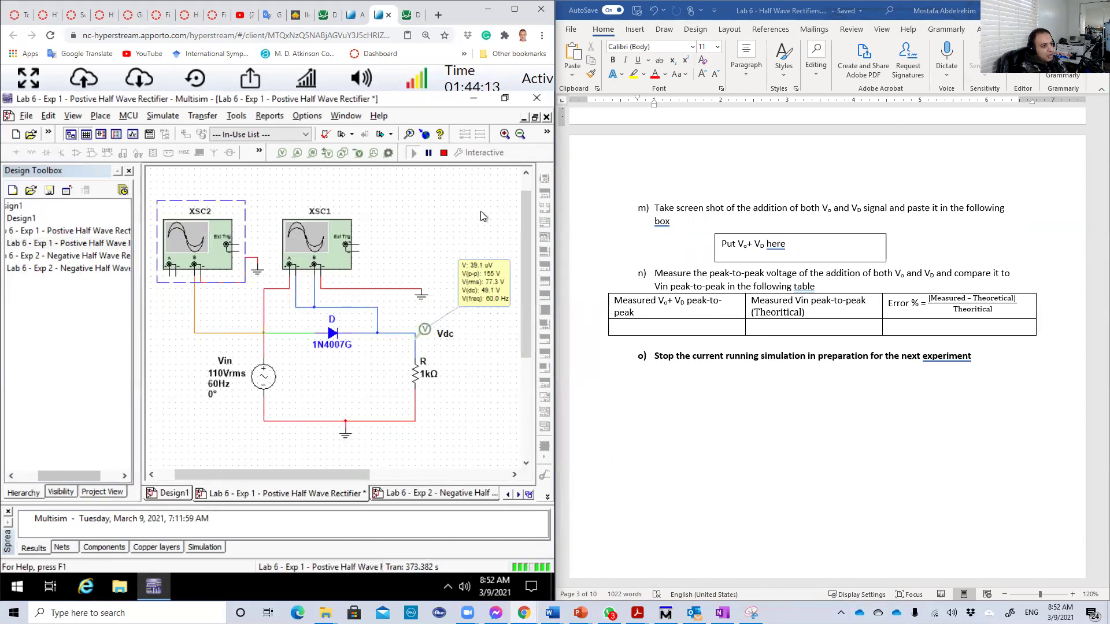
# Stop the running half-wave rectifier simulation as instructed in worksheet step o.
pyautogui.click(656, 355)
pyautogui.moveTo(657, 356); pyautogui.dragTo(885, 357)
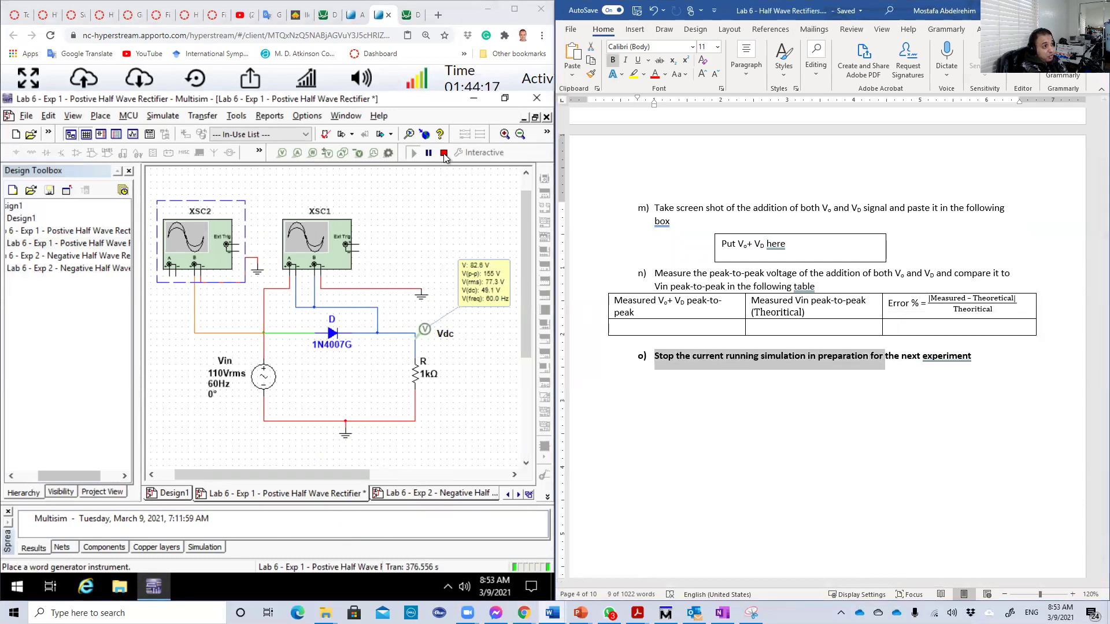
pyautogui.click(445, 154)
pyautogui.click(444, 154)
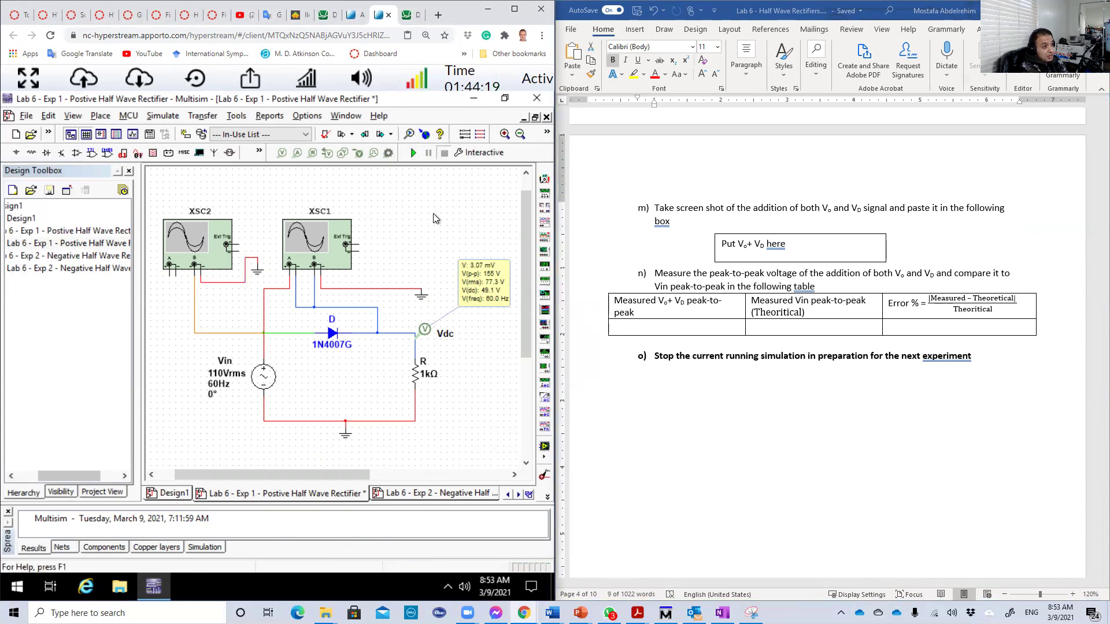
pyautogui.click(762, 344)
pyautogui.click(757, 356)
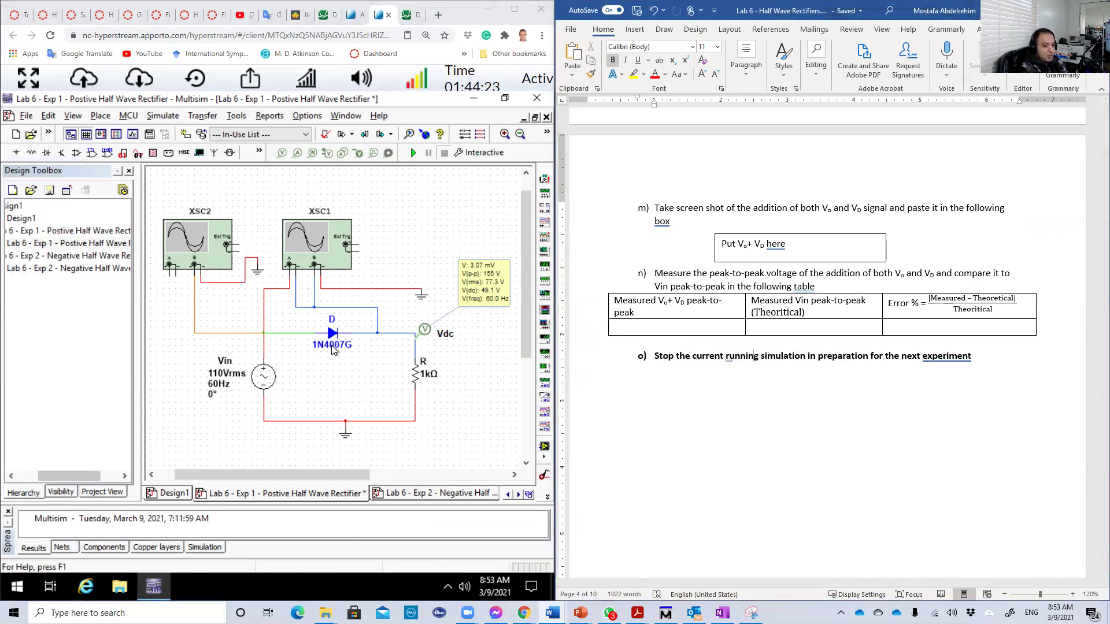